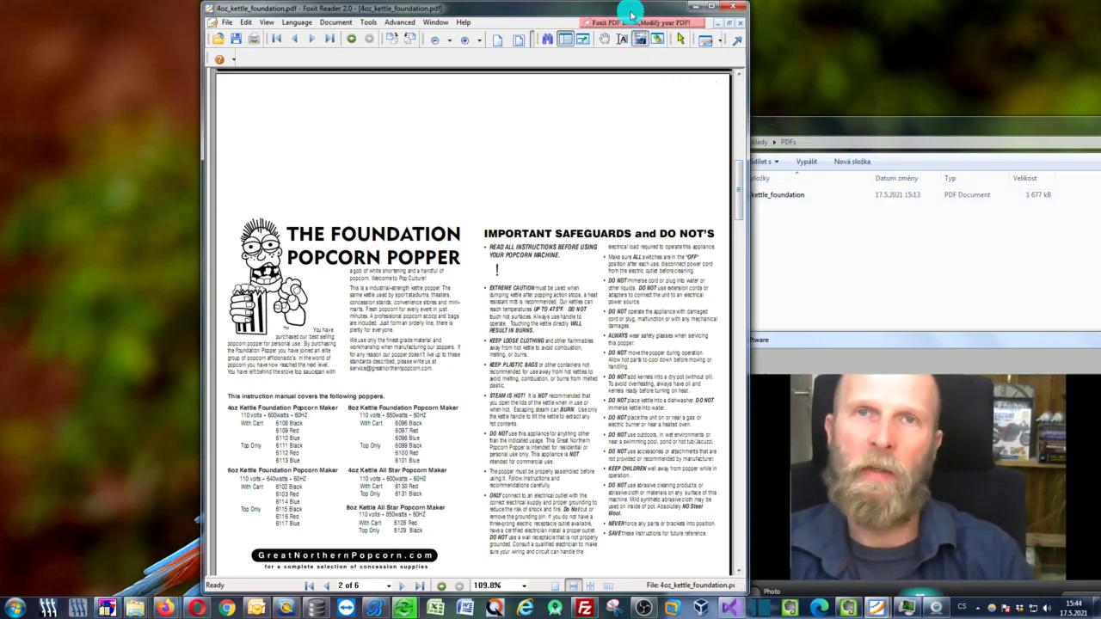
- Launch Word 2007 with a blank document and place it to the right of the Foxit manual
drag(632, 13, 2, 146)
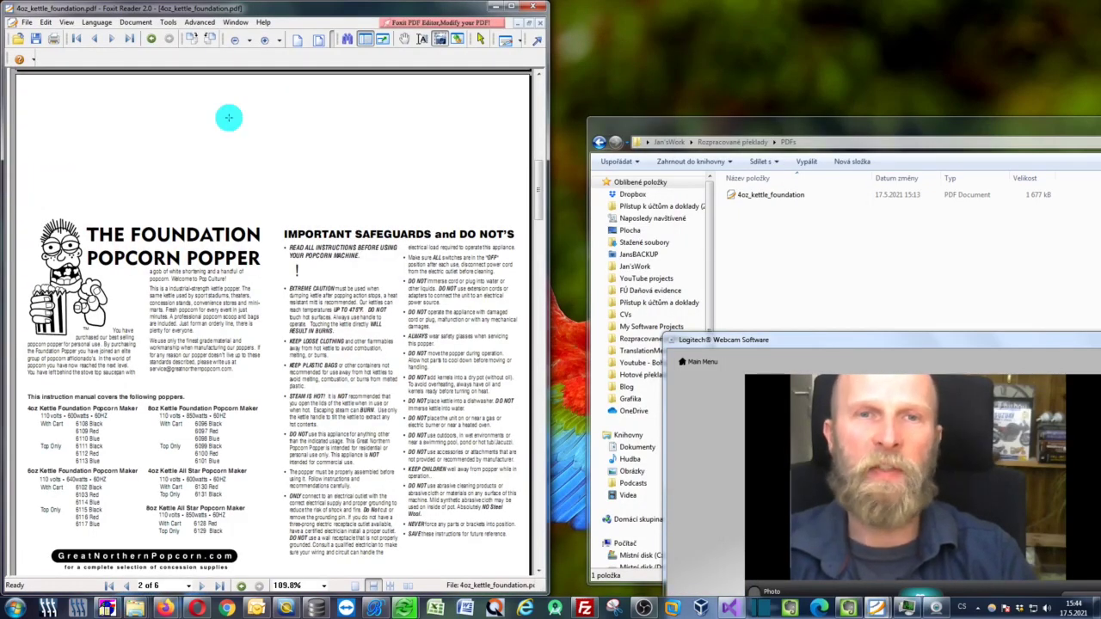
click(464, 608)
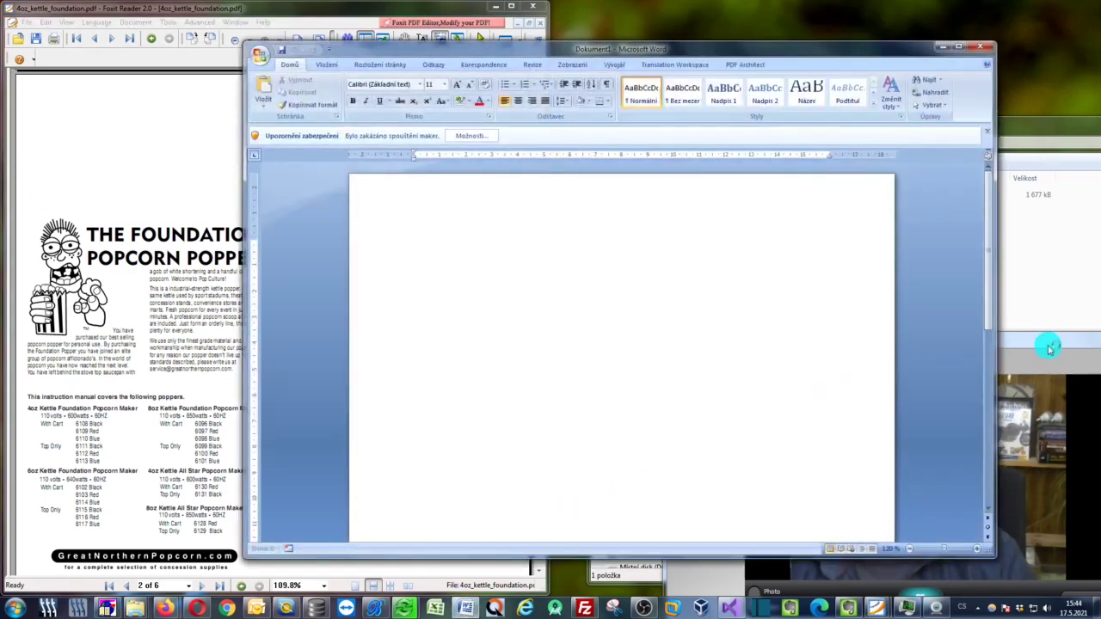
click(1037, 338)
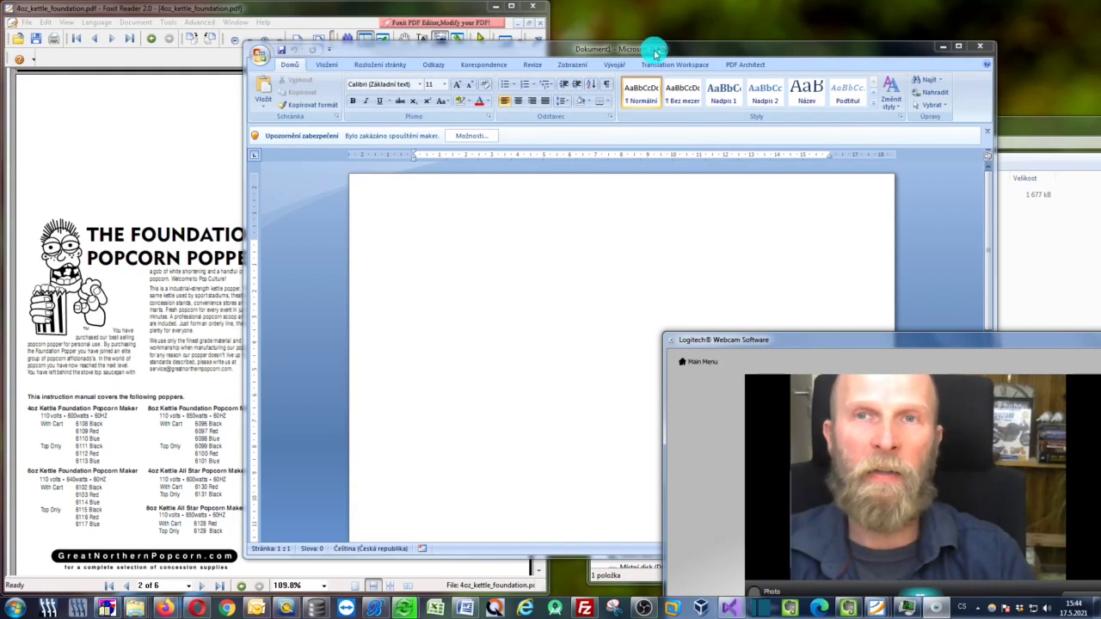
drag(654, 49, 770, 42)
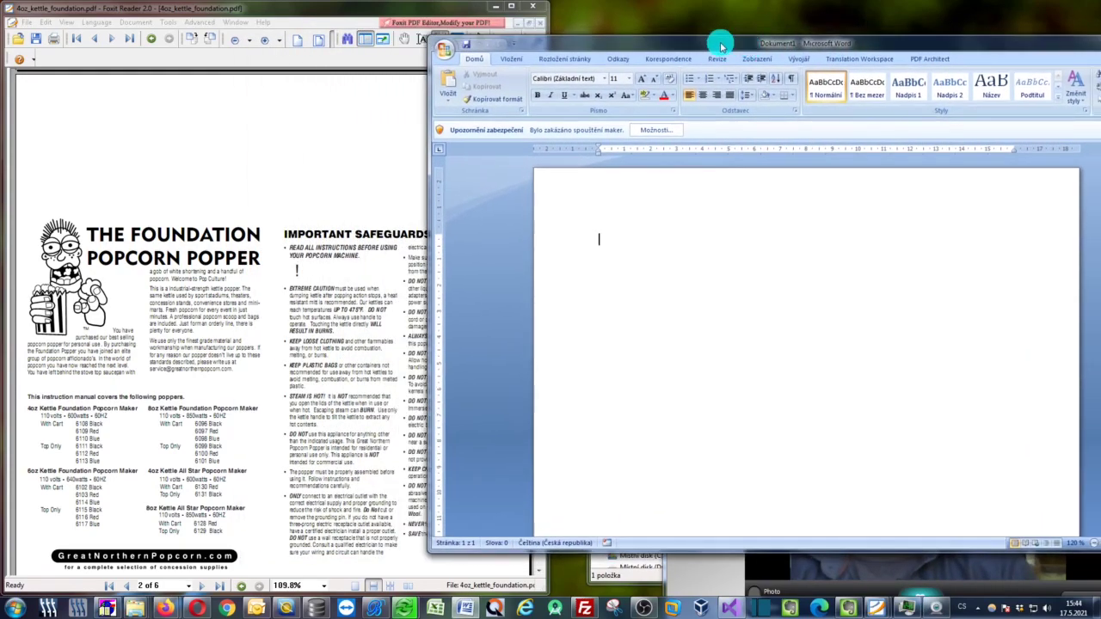
click(315, 12)
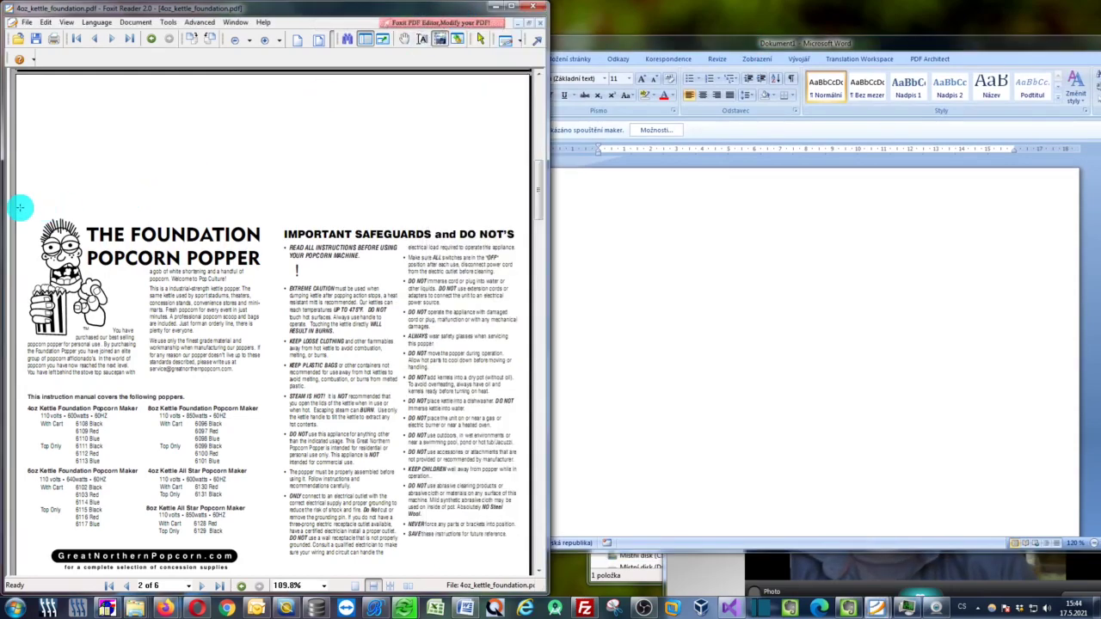
- Snapshot the popcorn-man drawing from the PDF, paste it into Word, and type some test characters
drag(19, 205, 112, 337)
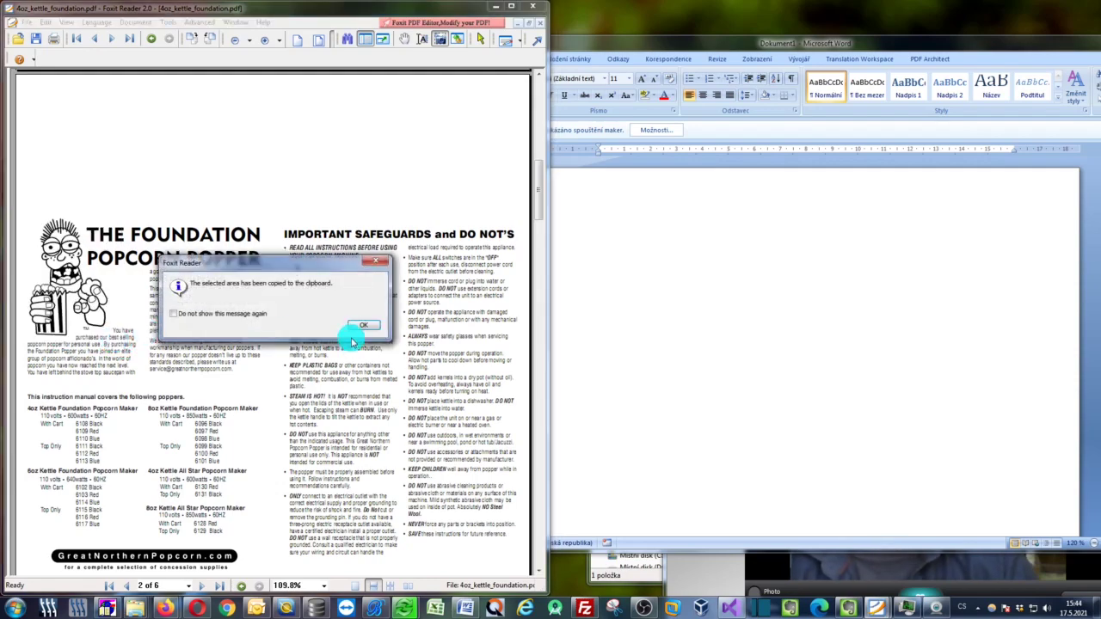
click(361, 324)
click(622, 229)
key(ctrl+v)
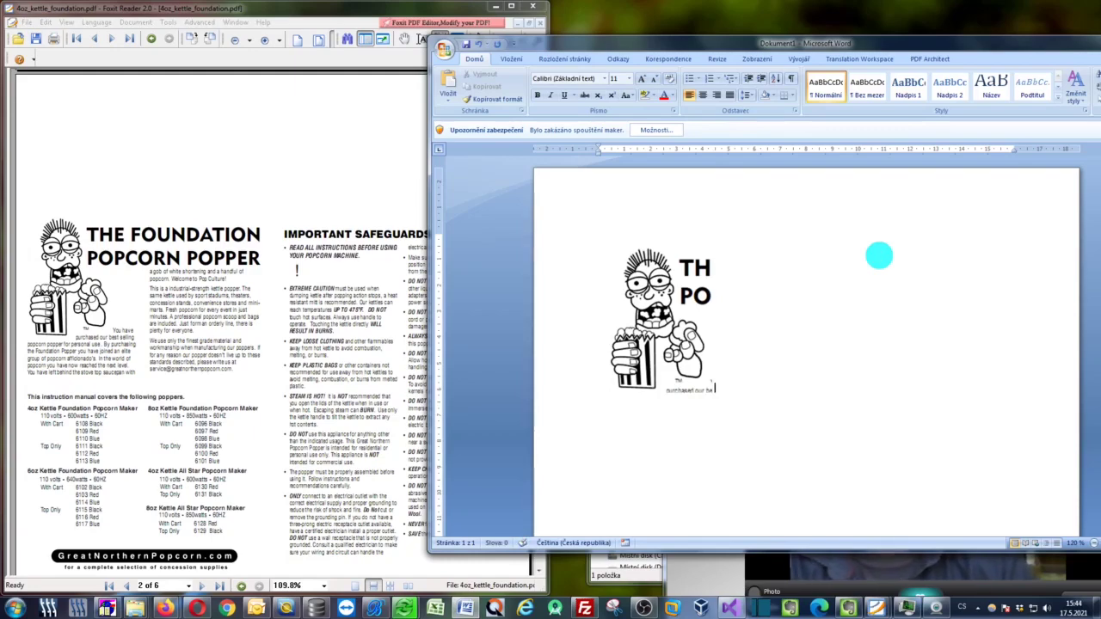
text(SDFASDFLKJDLFKSADLFIE)
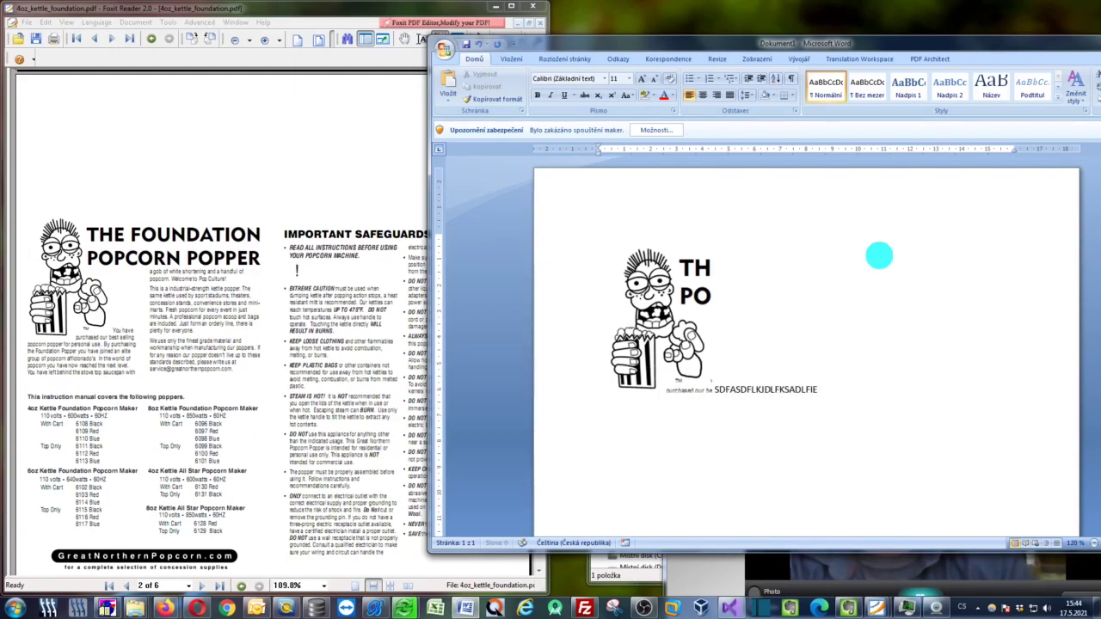
text(  KLLKSLD I)
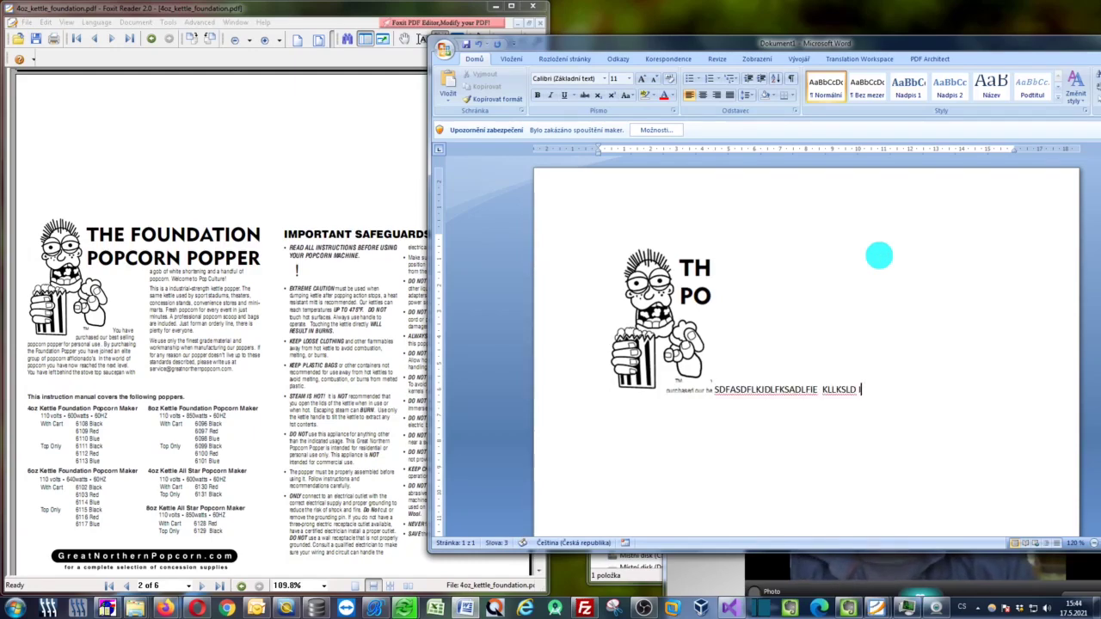
click(710, 572)
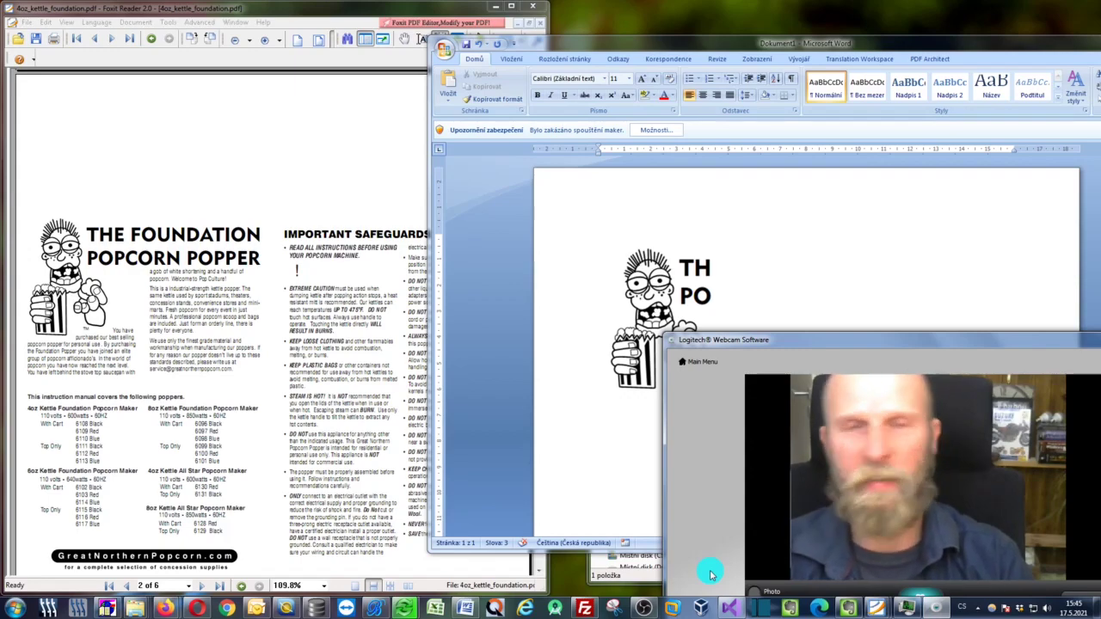
- Nudge the Word window left and minimize it so the Foxit manual is showing
click(850, 43)
drag(853, 45, 846, 49)
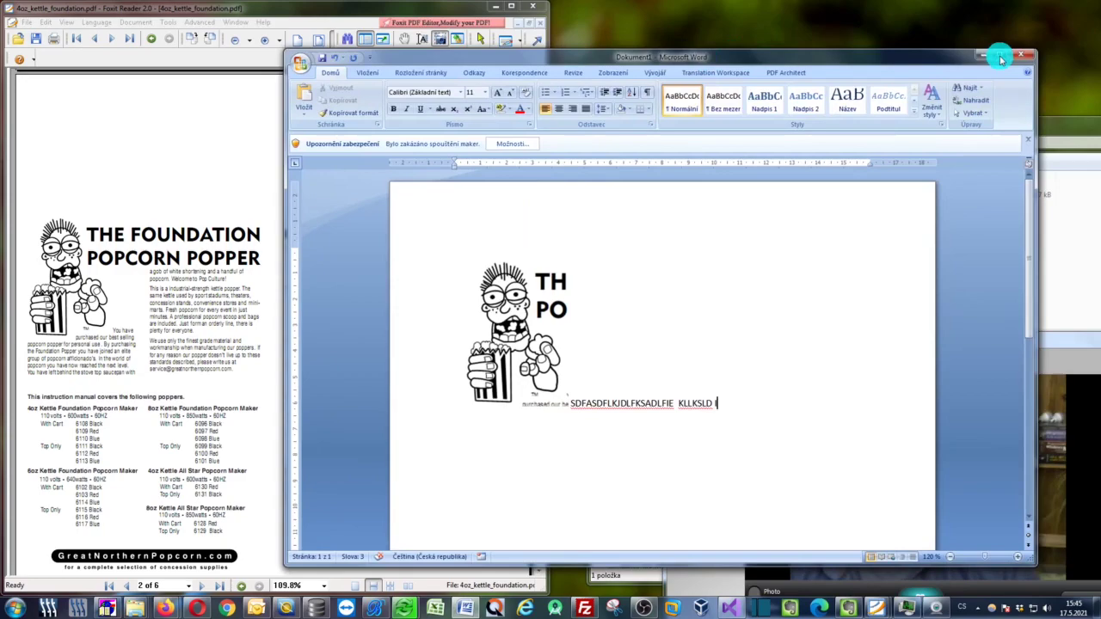
click(983, 47)
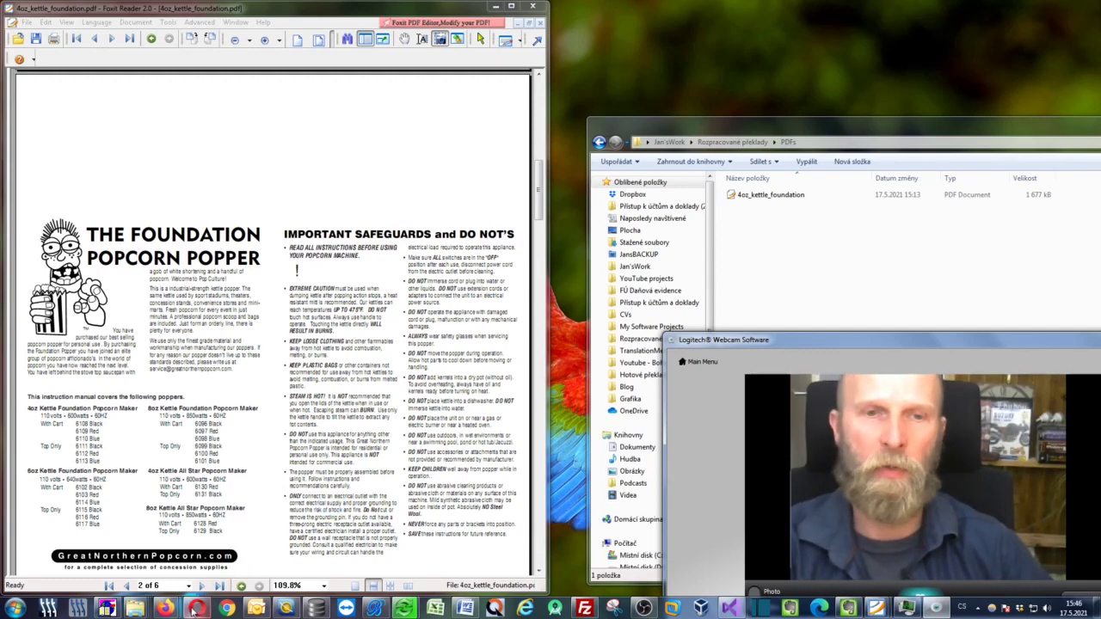
- Show Firefox's pdf2doc.com tab in a narrowed window beside the PDFs folder
mouse_move(166, 607)
click(145, 568)
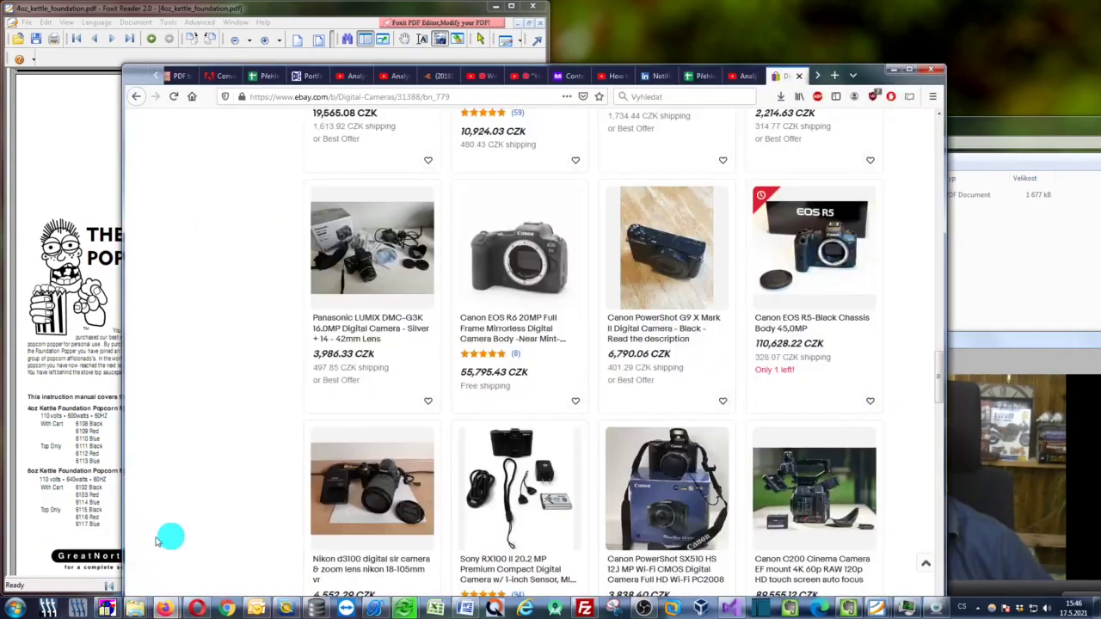
click(172, 77)
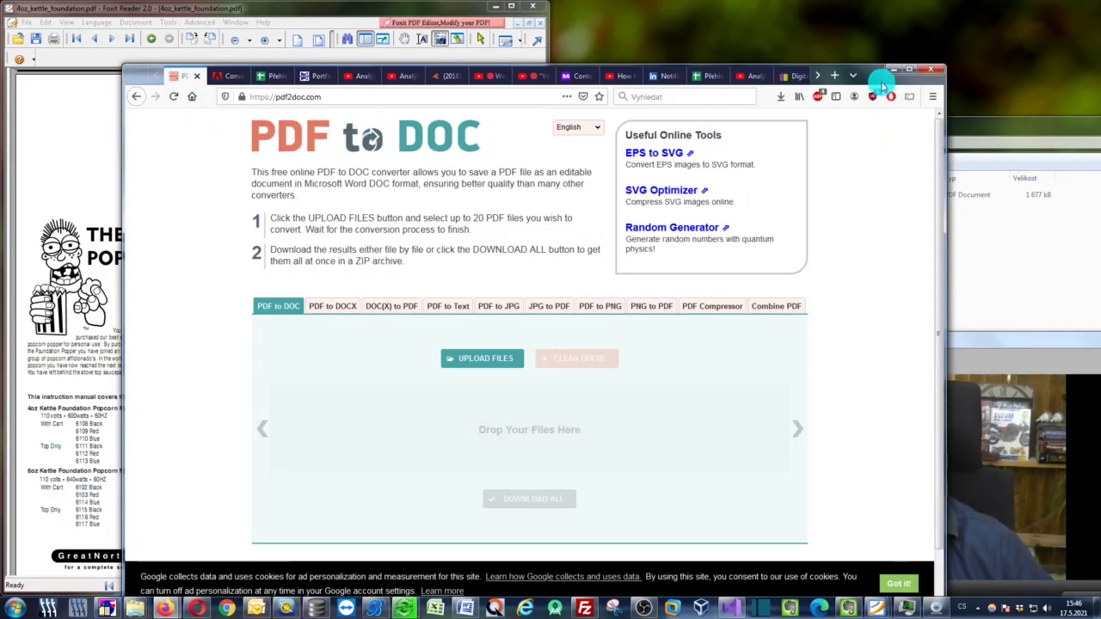
drag(879, 78, 811, 67)
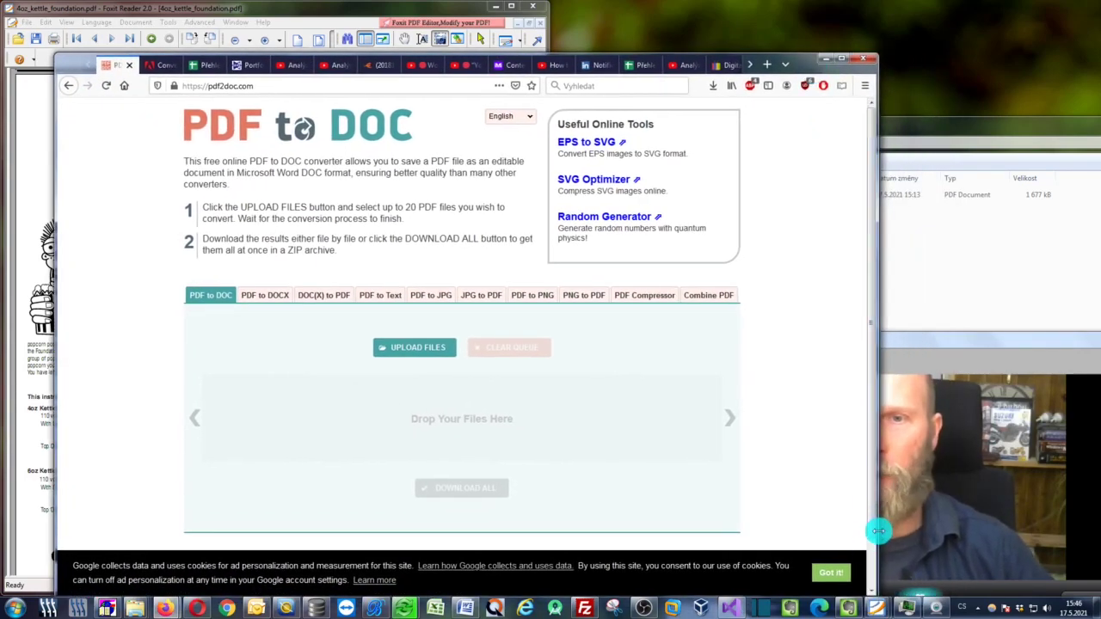
drag(878, 531, 736, 525)
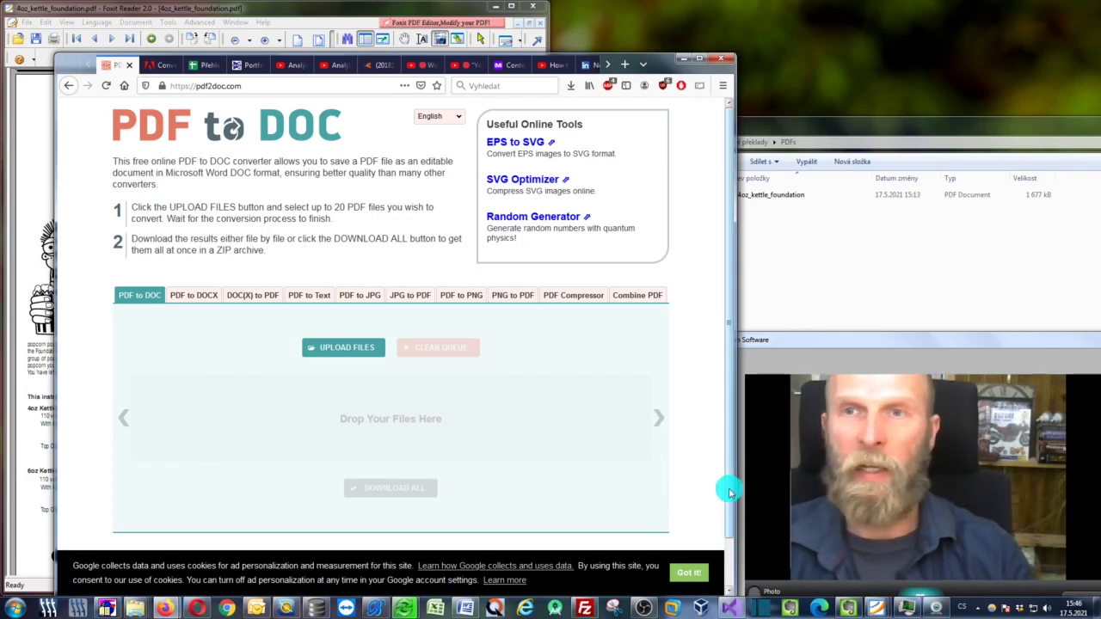
drag(691, 73, 663, 66)
drag(749, 123, 759, 99)
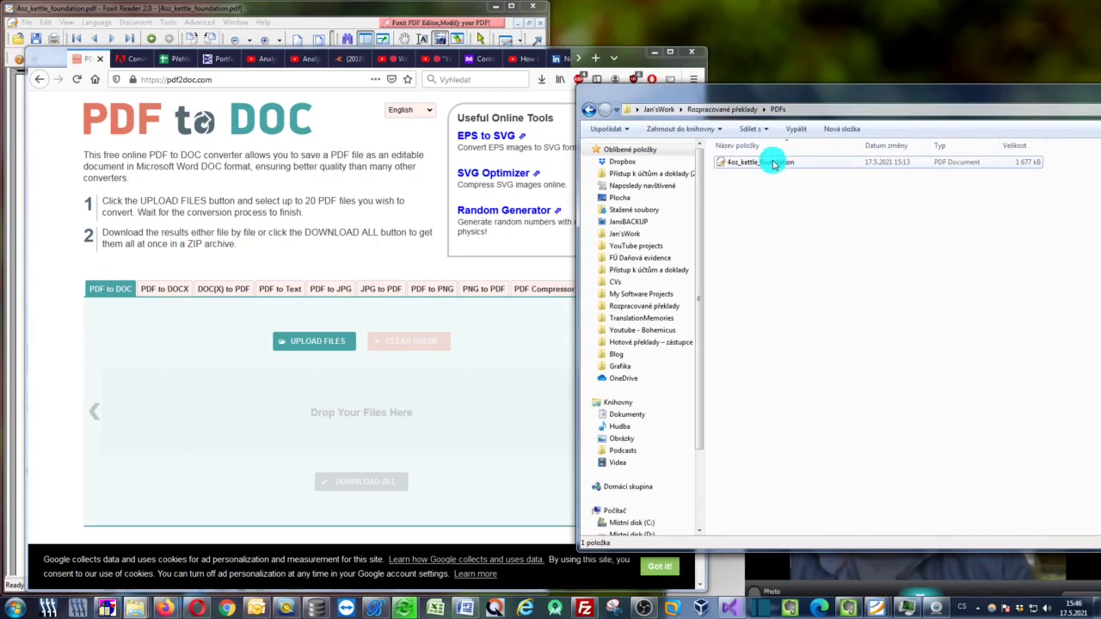
- Upload the 4oz_kettle_foundation PDF to pdf2doc.com and minimize the PDFs folder
drag(772, 163, 261, 404)
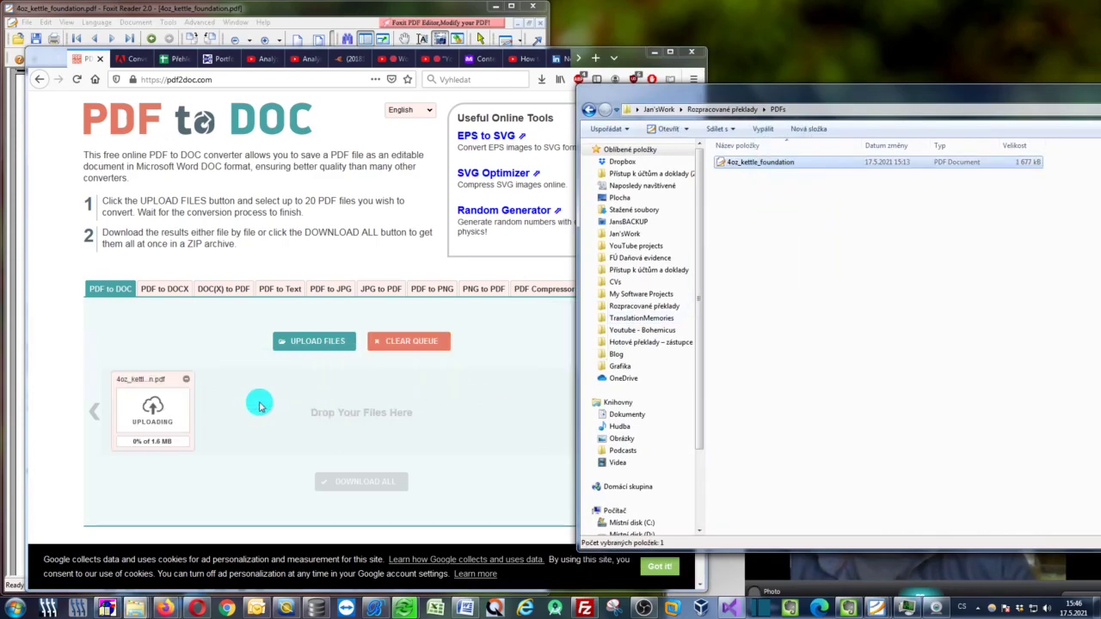
click(876, 96)
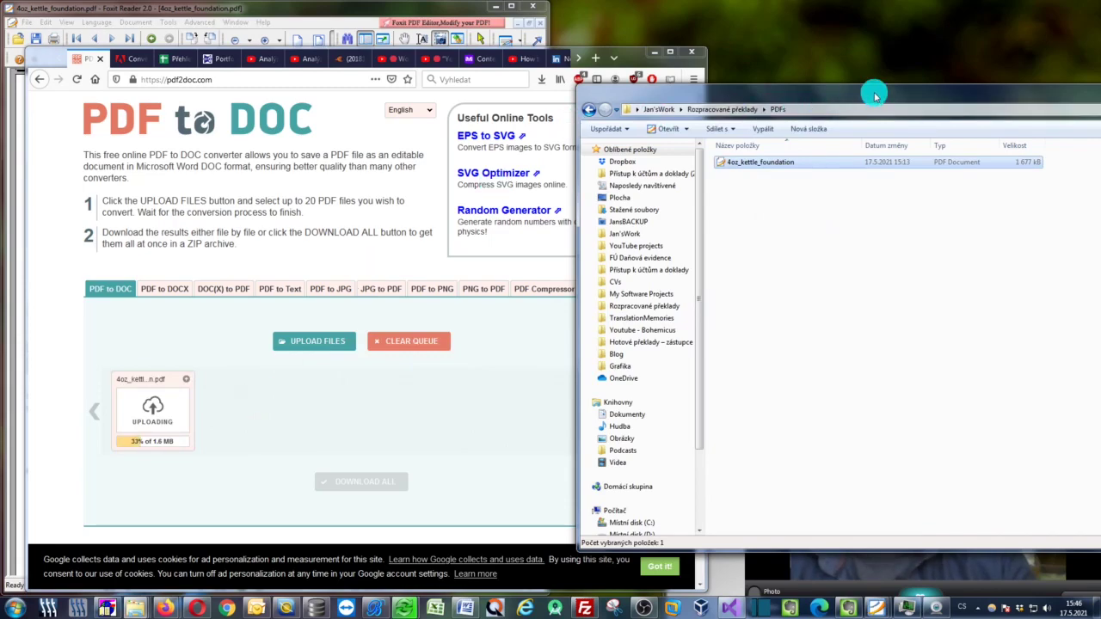
drag(876, 97, 792, 116)
click(1086, 116)
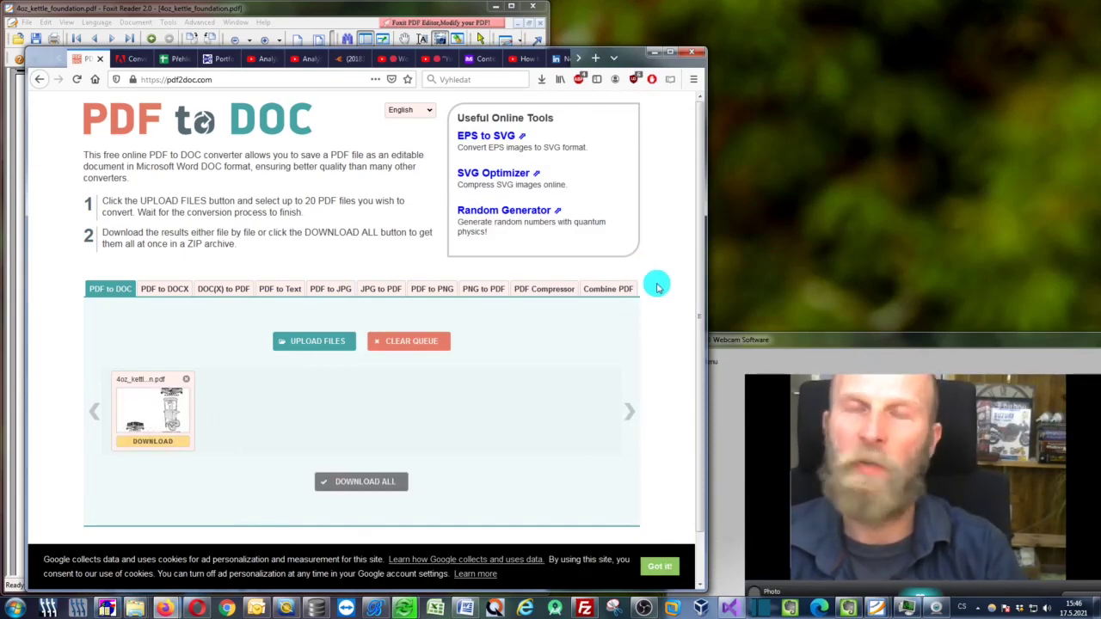
- Download the converted 4oz_kettle_foundation.doc and confirm saving the file
mouse_move(113, 425)
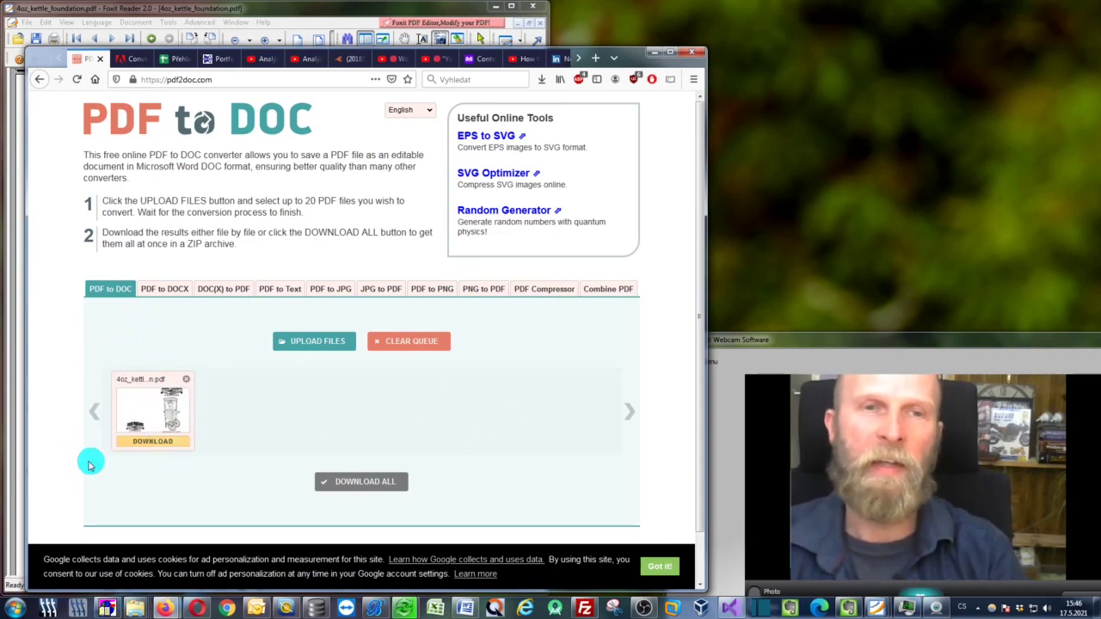
click(155, 448)
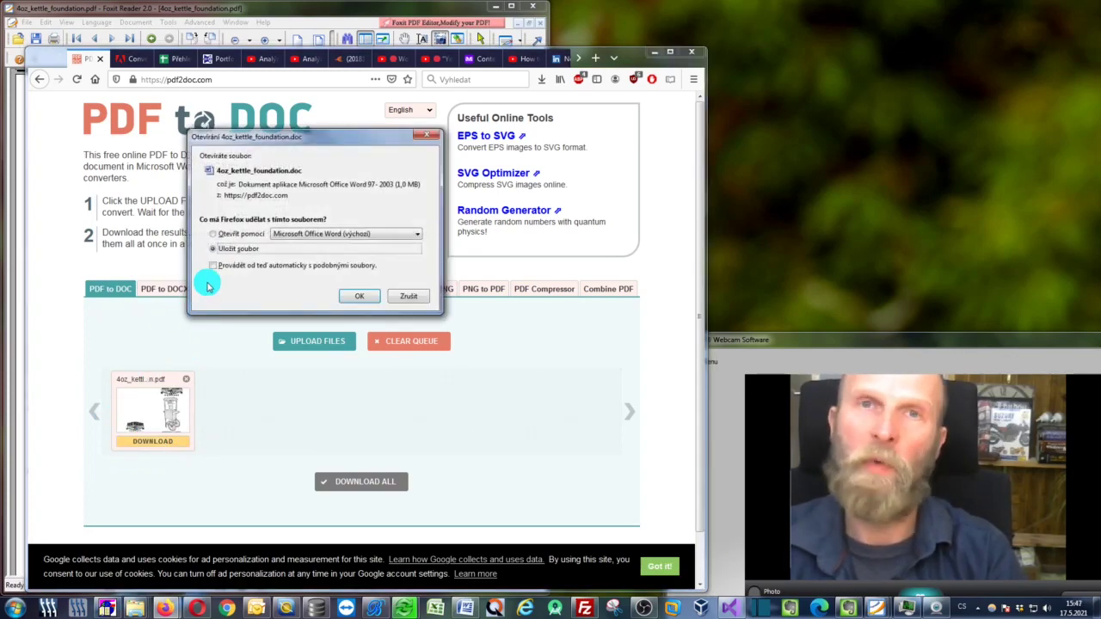
click(353, 294)
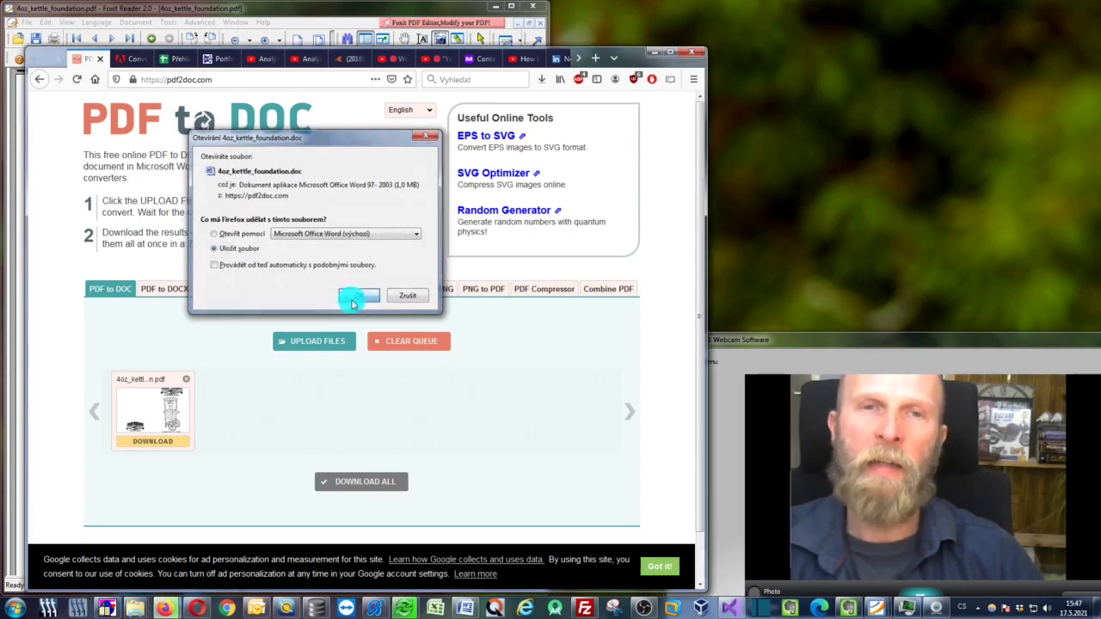
- Open the downloads folder from Firefox's download list and reposition its window
click(540, 81)
click(533, 107)
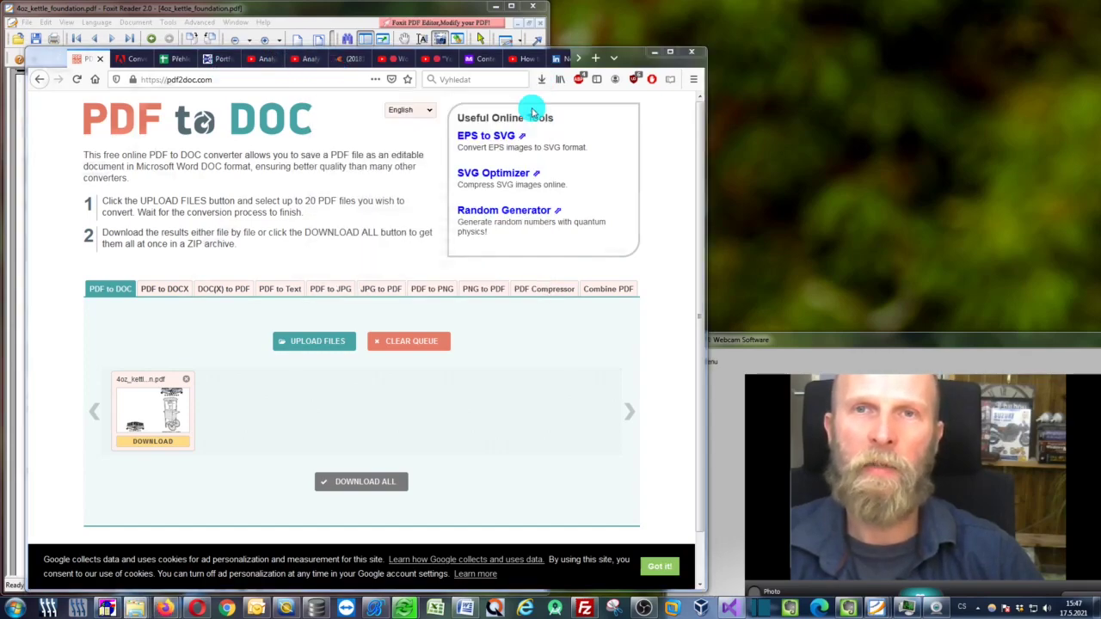
drag(603, 17, 579, 82)
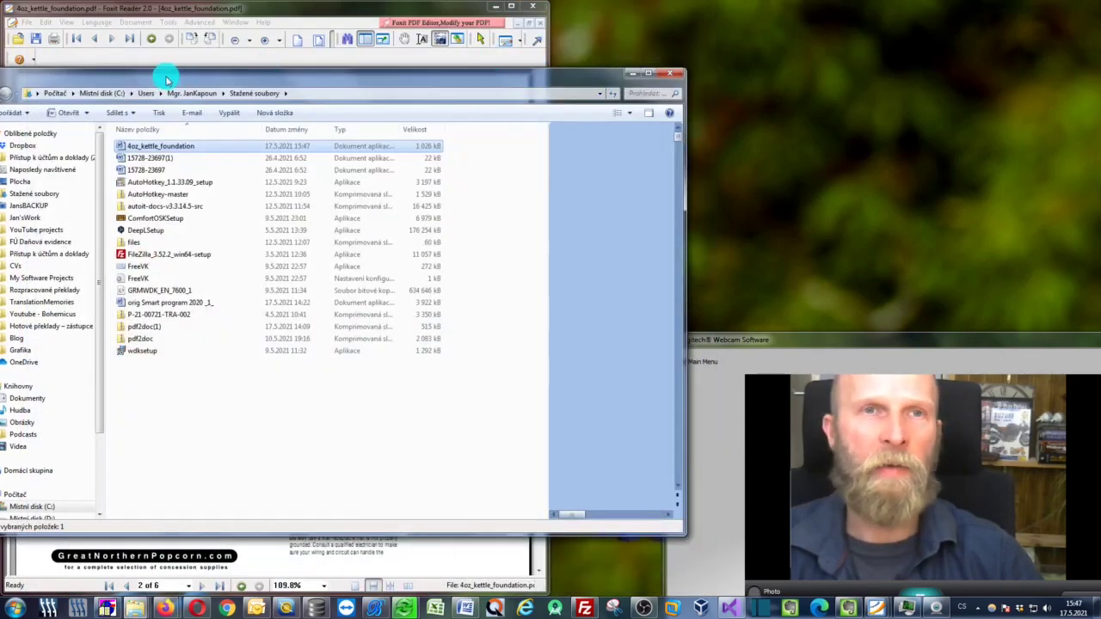
drag(166, 79, 275, 56)
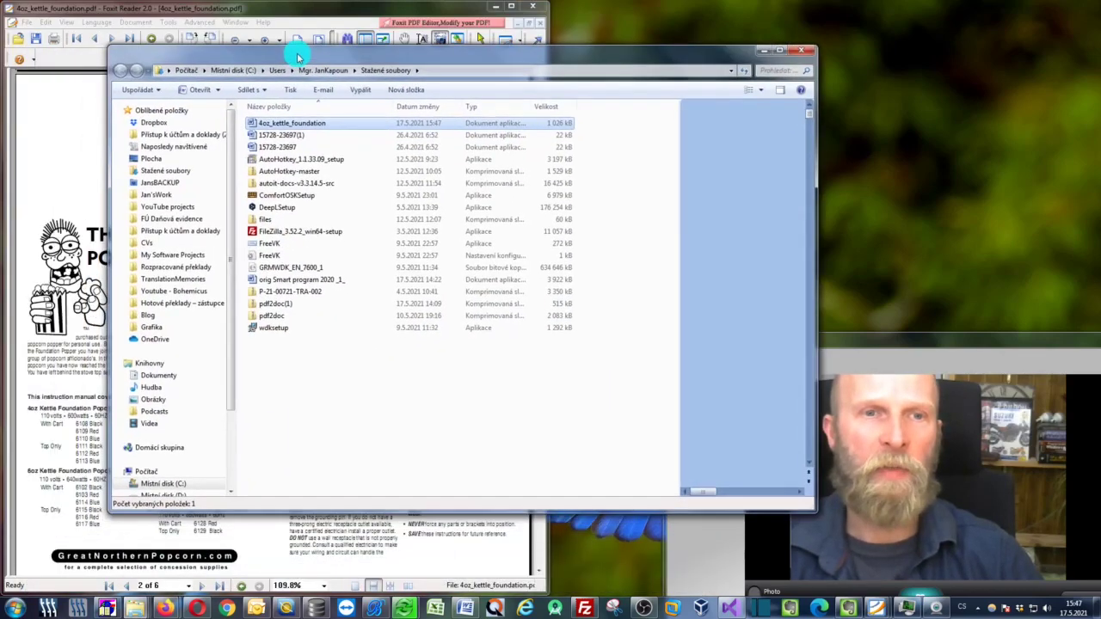
- Drag the converted 4oz_kettle_foundation Word file into the PDFs folder, then minimize Downloads
mouse_move(145, 609)
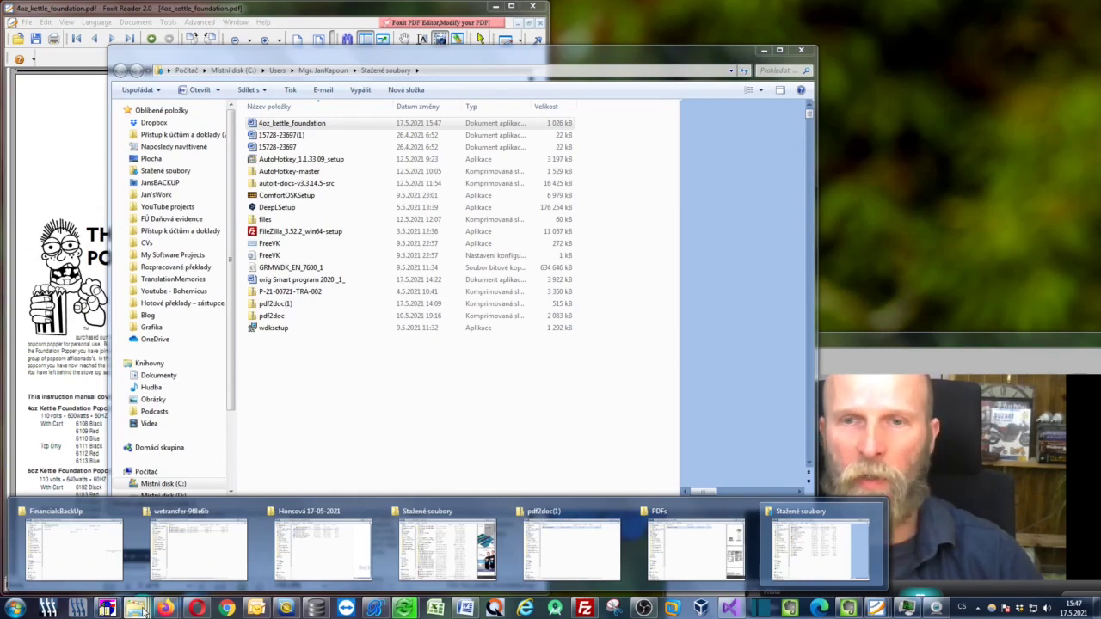
click(680, 538)
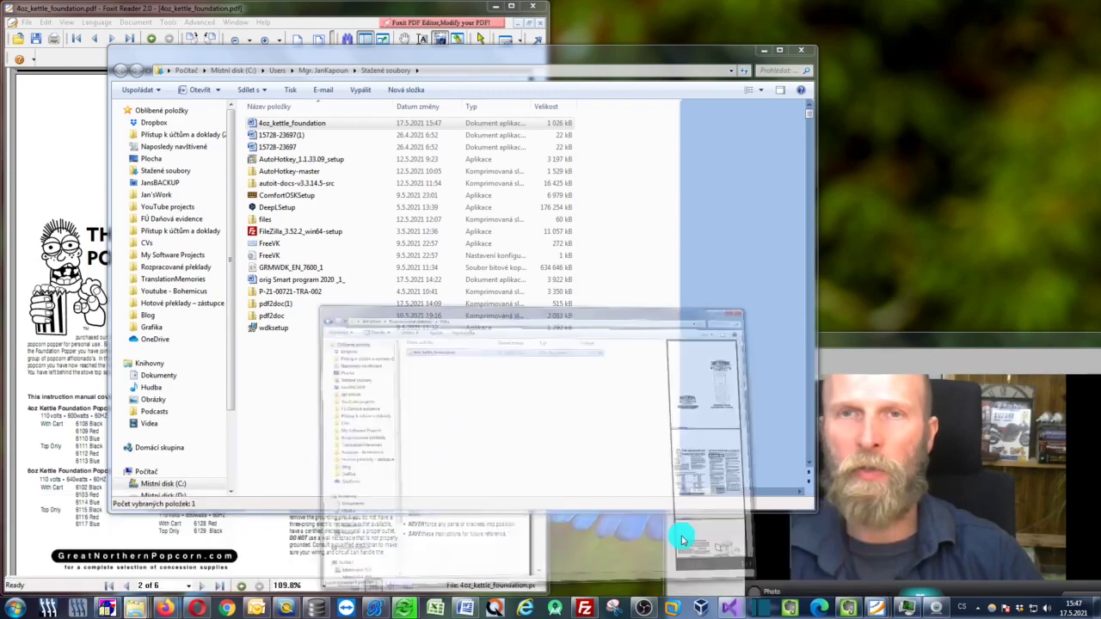
drag(277, 135, 671, 266)
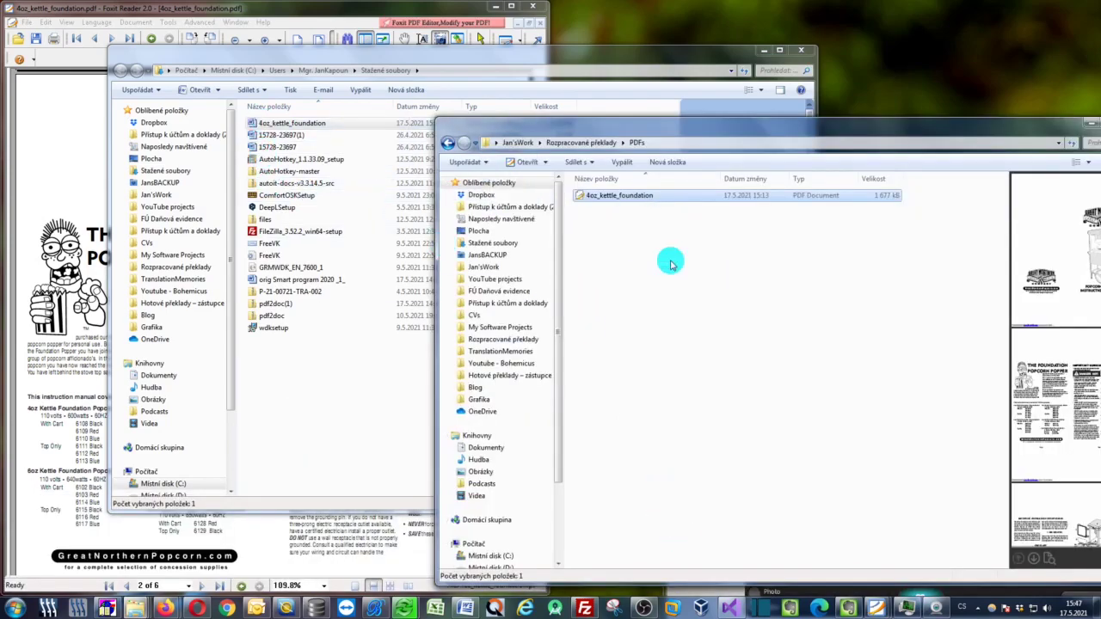
drag(291, 123, 942, 274)
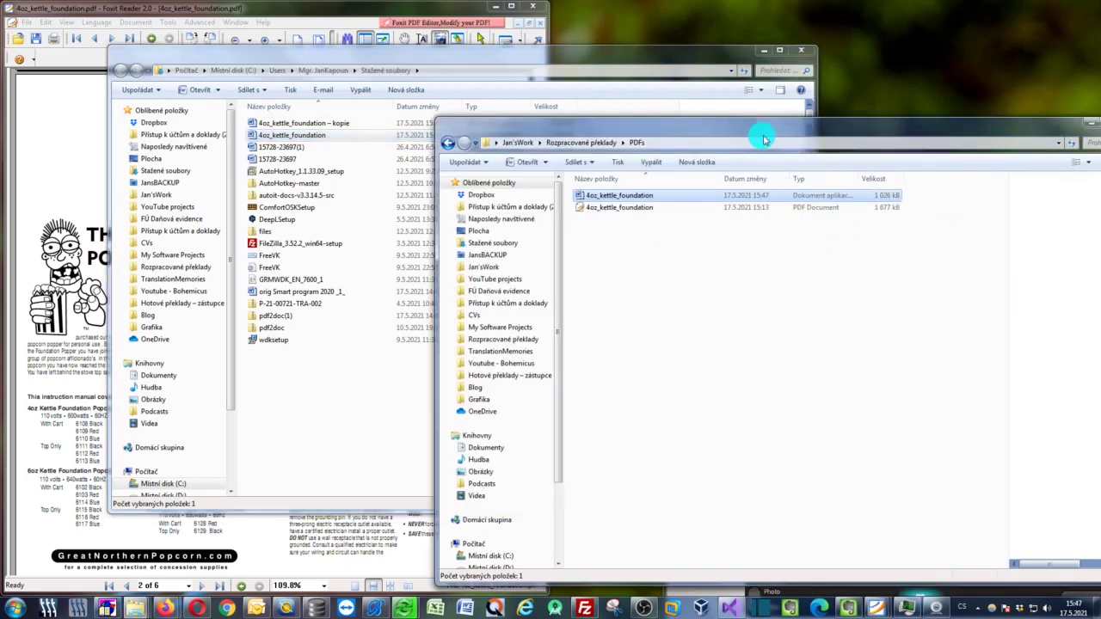
click(763, 50)
drag(895, 131, 510, 112)
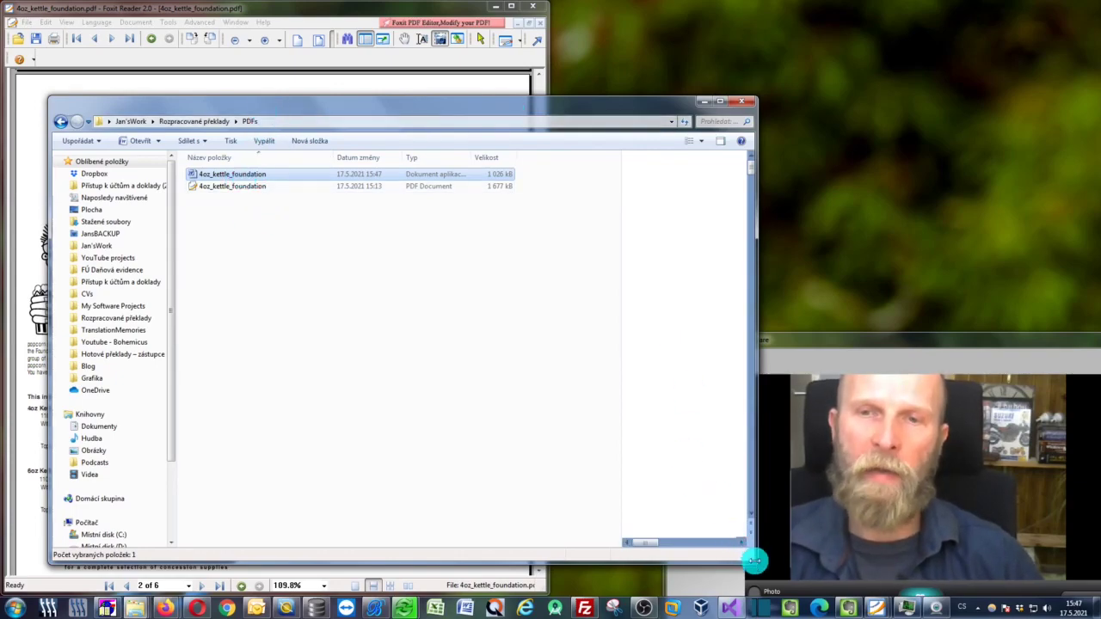
drag(753, 558, 594, 548)
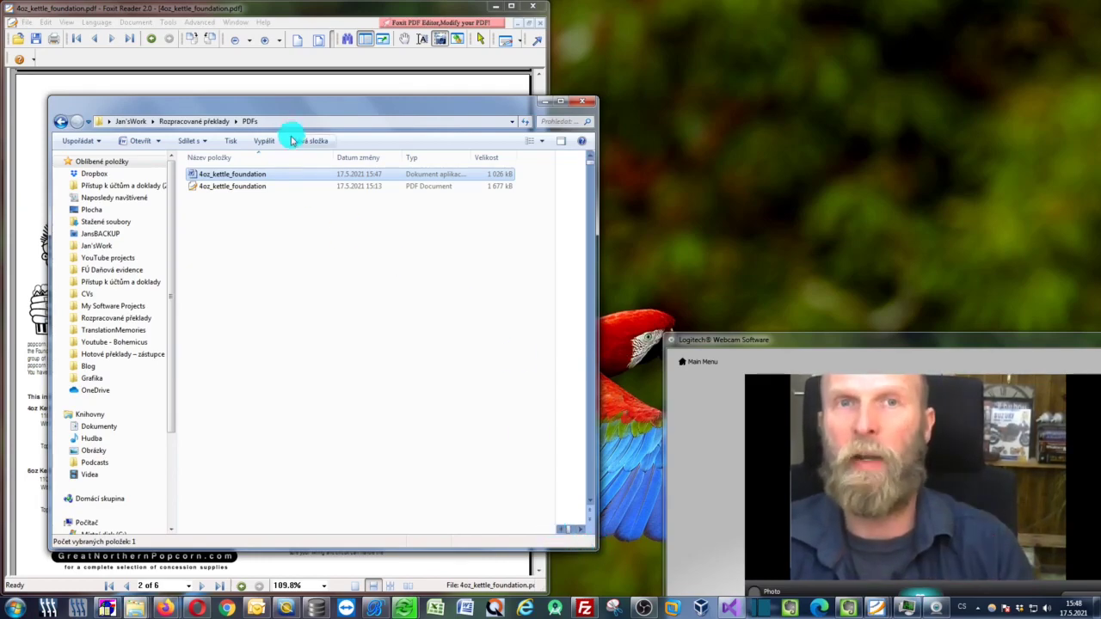
drag(287, 113, 366, 80)
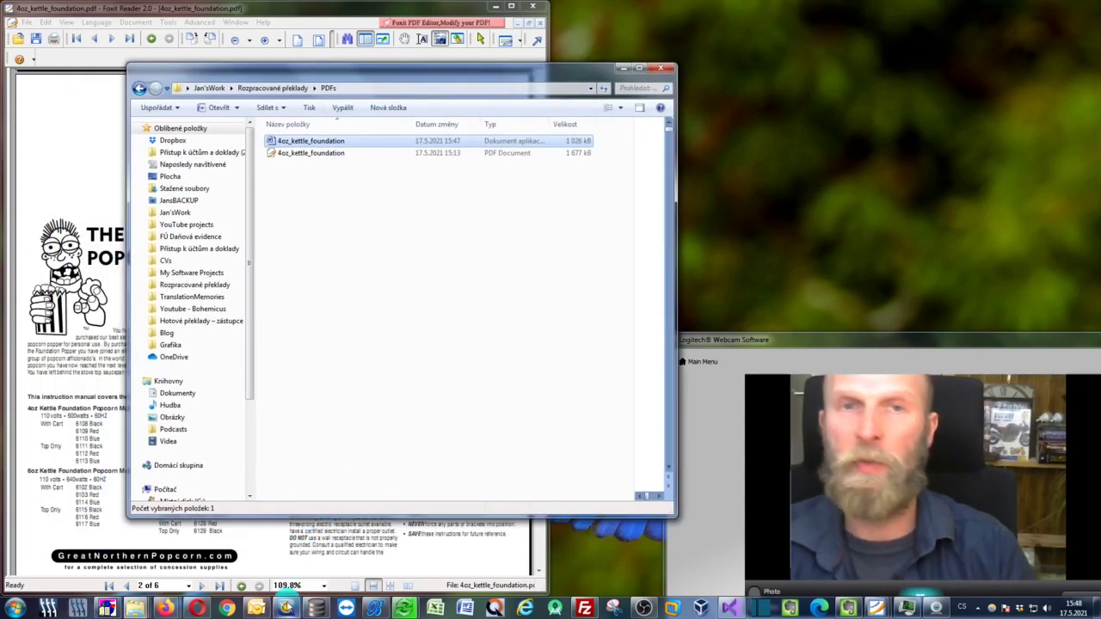
mouse_move(287, 607)
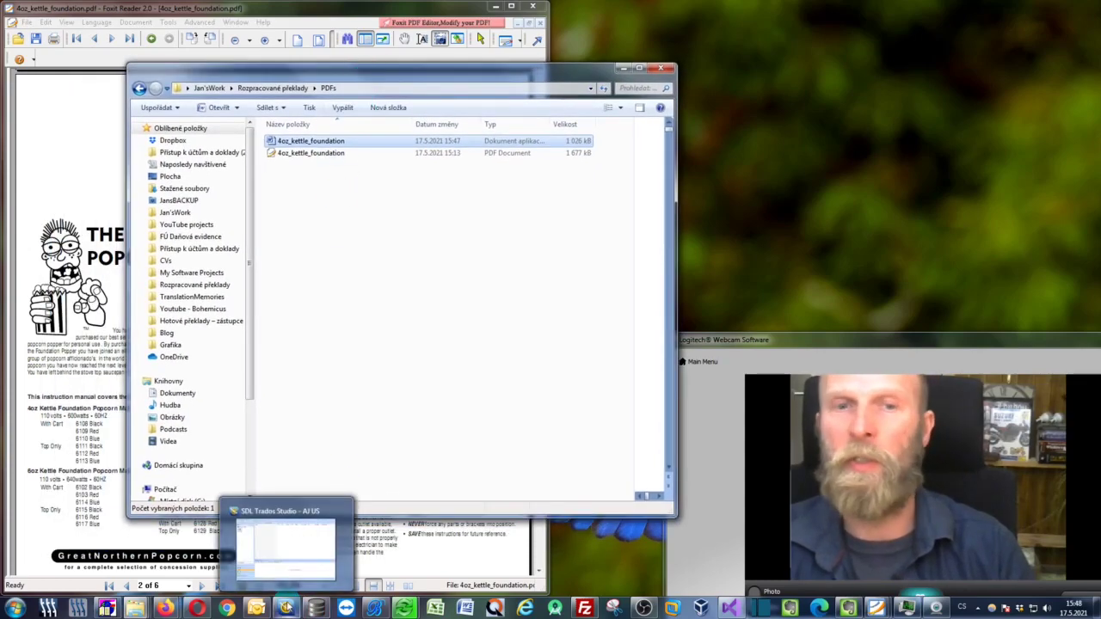
- Drag 4oz_kettle_foundation.doc from the PDFs folder into the AJ US project's Files view
click(285, 609)
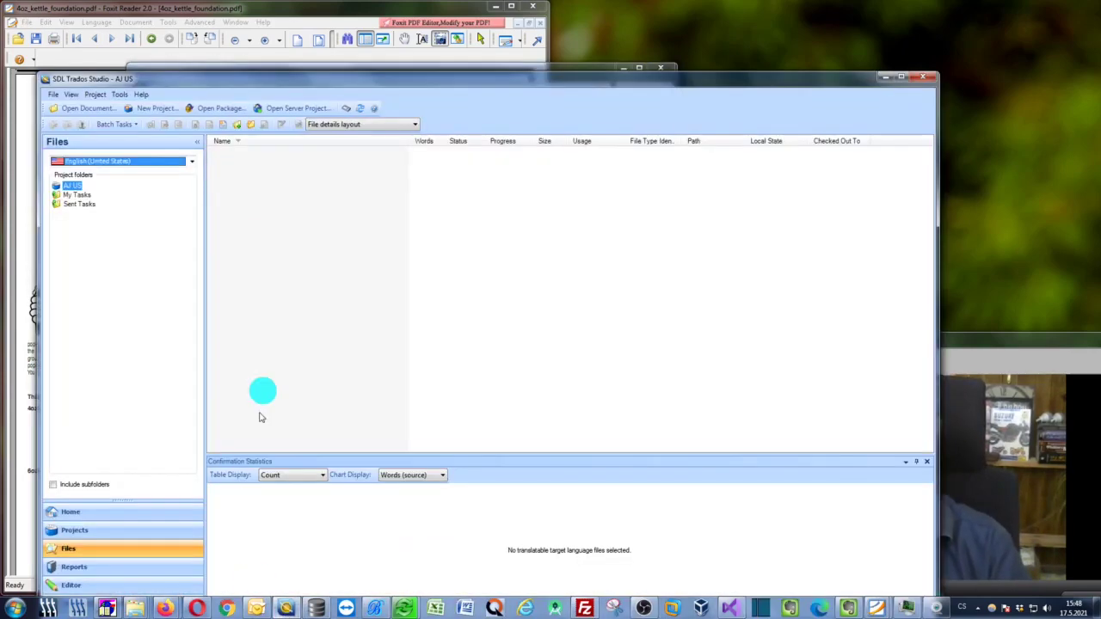
click(183, 69)
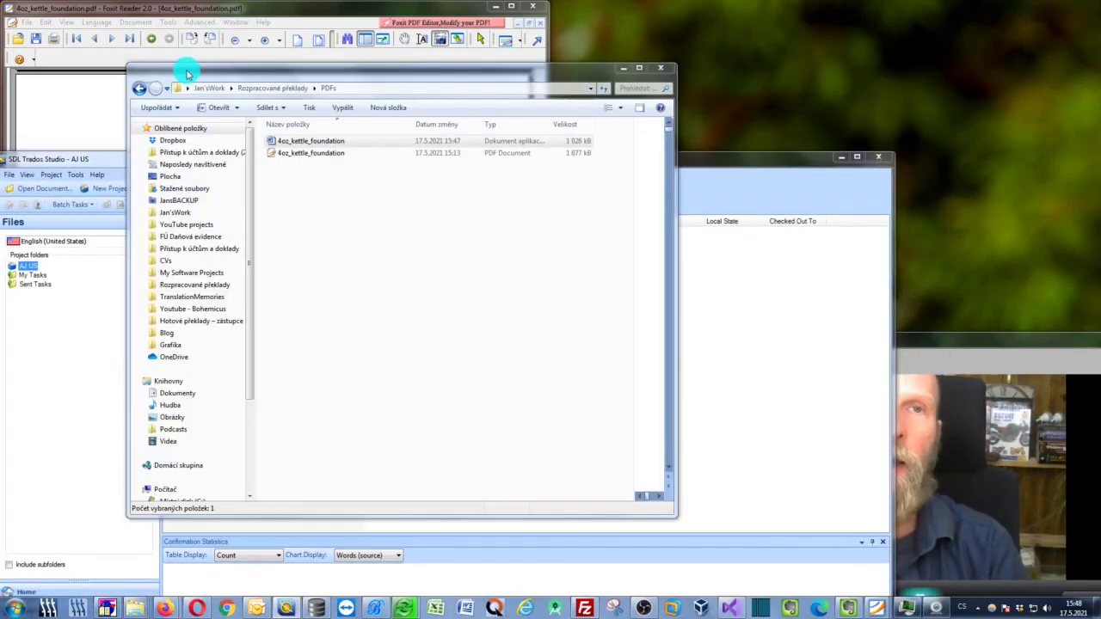
drag(187, 73, 722, 60)
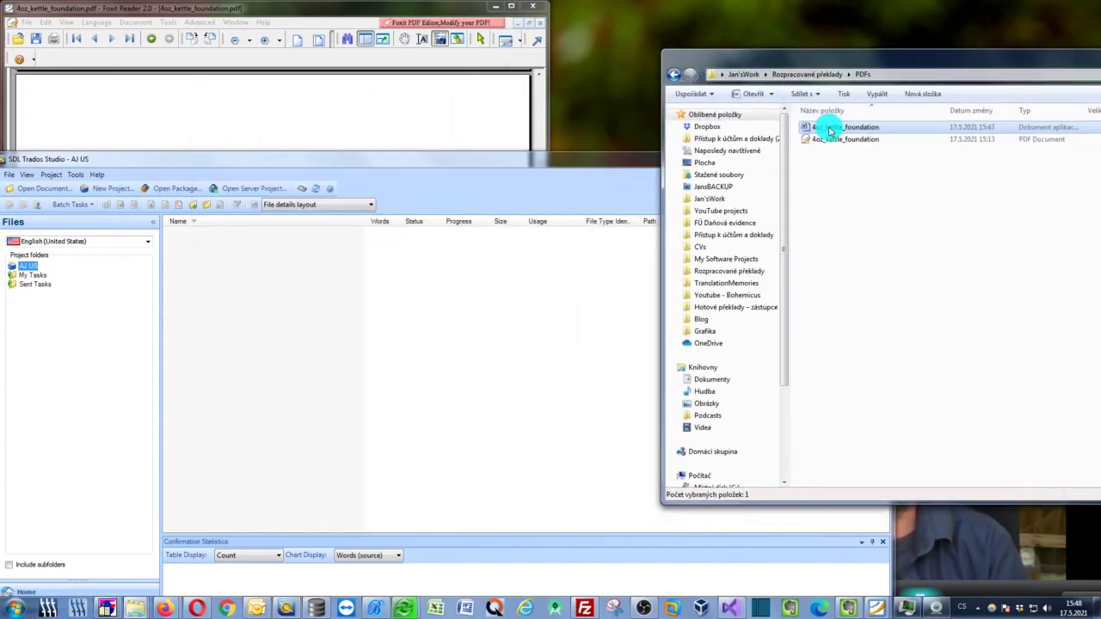
drag(830, 129, 435, 308)
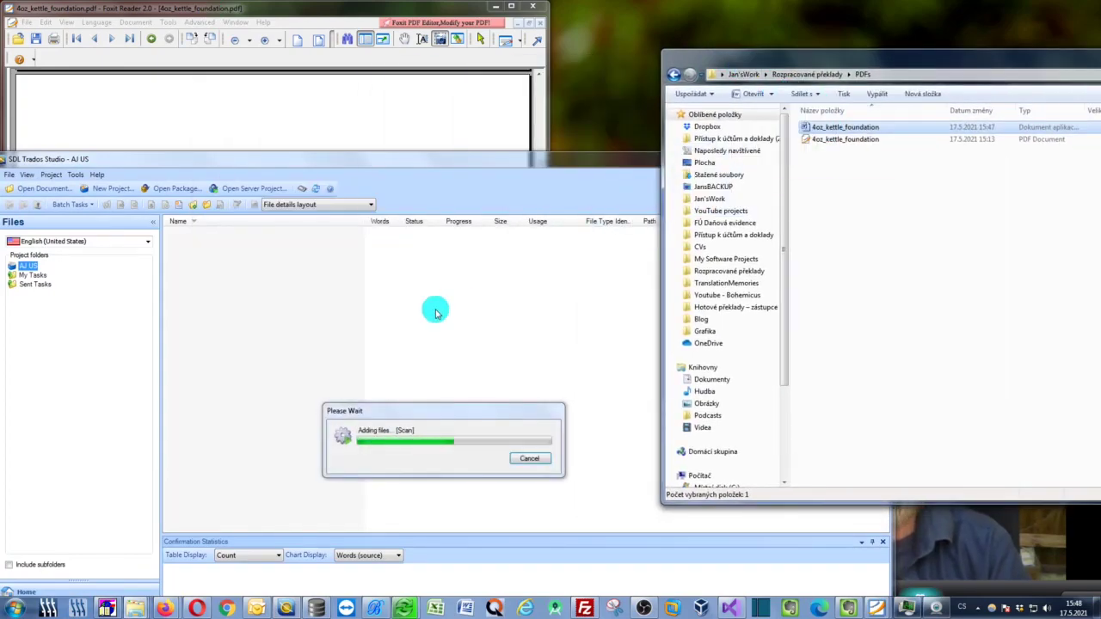
- Minimize the PDFs folder, resize the Trados window, and select 4oz_kettle_foundation.doc
click(502, 160)
drag(954, 69, 637, 96)
click(818, 86)
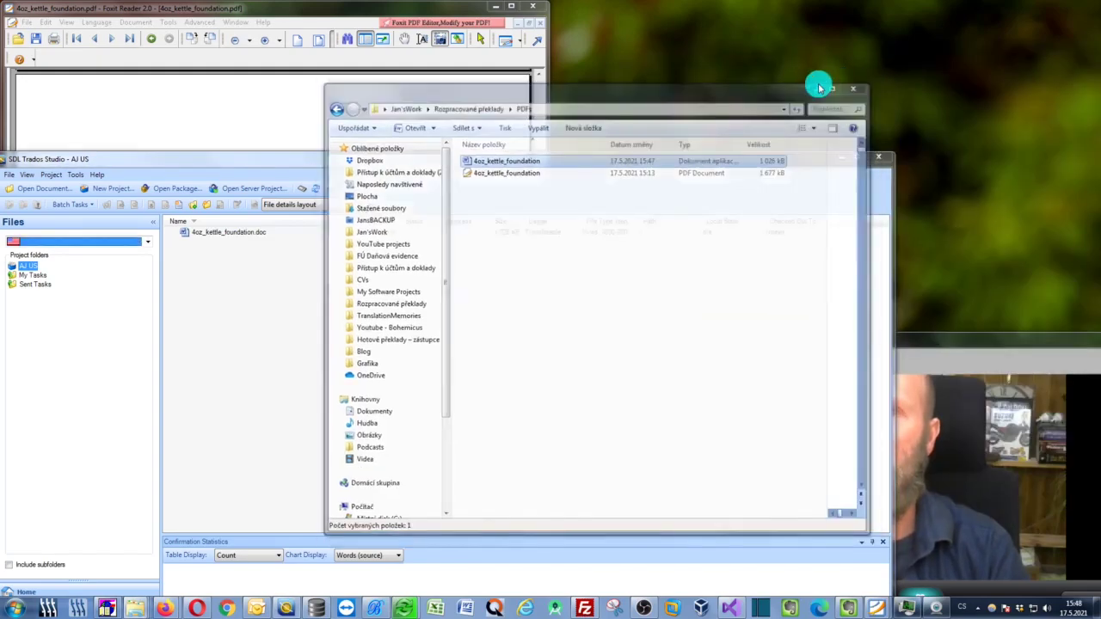
drag(801, 160, 855, 66)
drag(943, 256, 691, 253)
drag(545, 69, 567, 59)
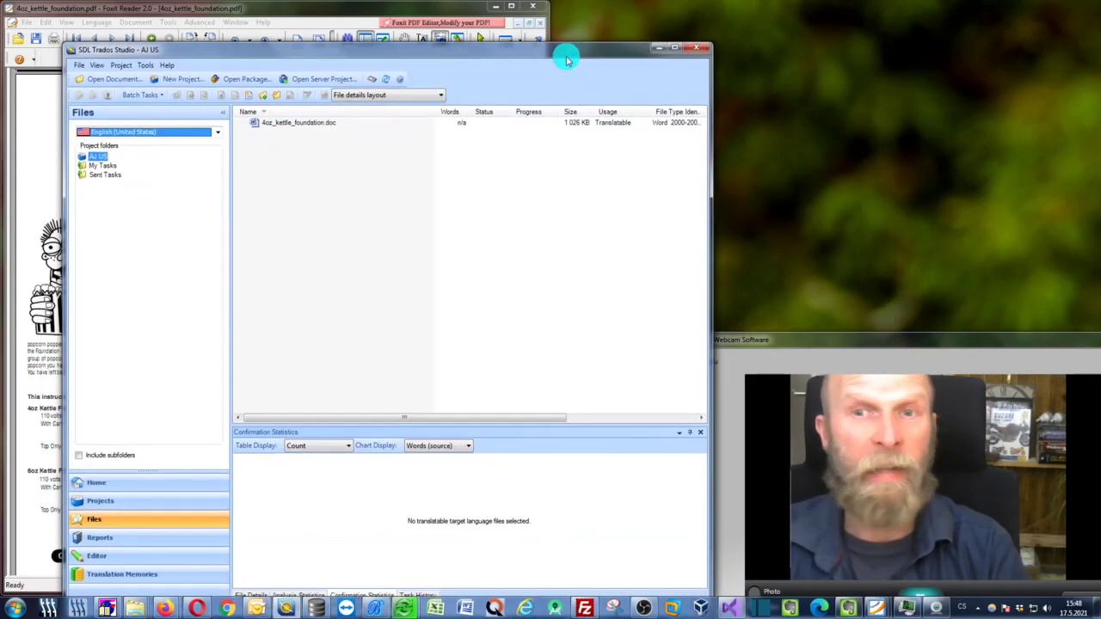
click(315, 123)
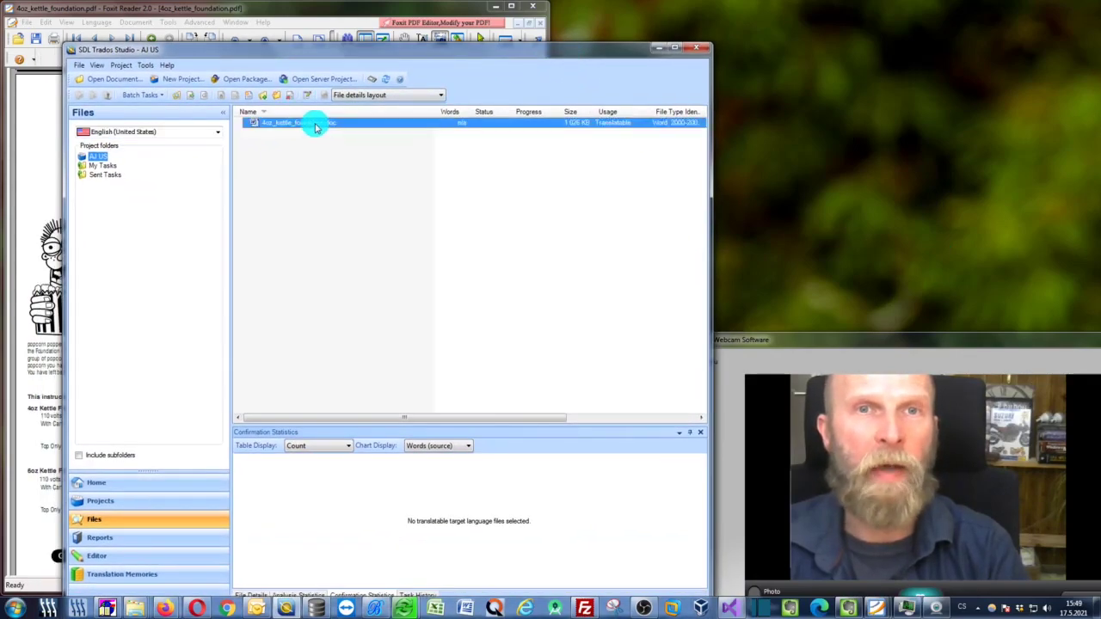
- Run Batch Tasks > Prepare on 4oz_kettle_foundation.doc and finish the wizard
right_click(316, 127)
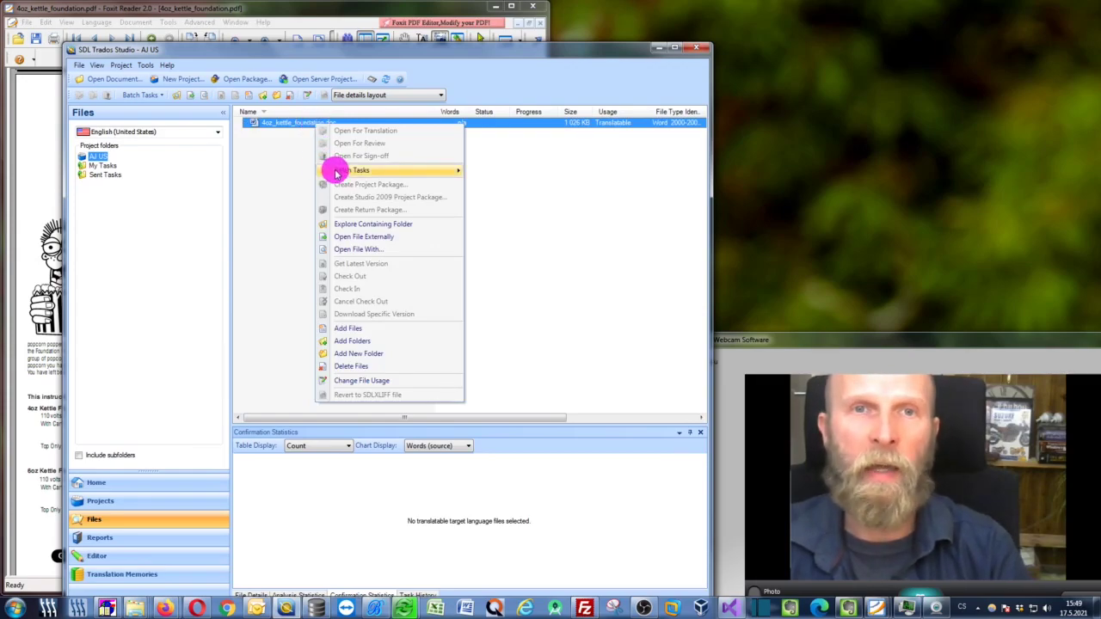
mouse_move(332, 169)
click(508, 183)
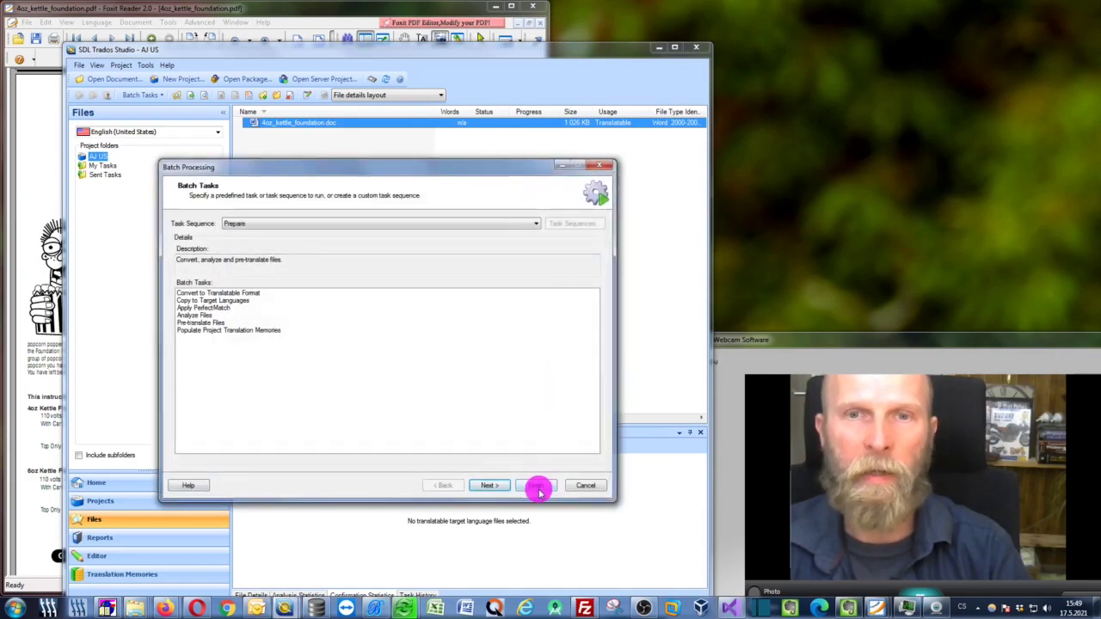
click(538, 487)
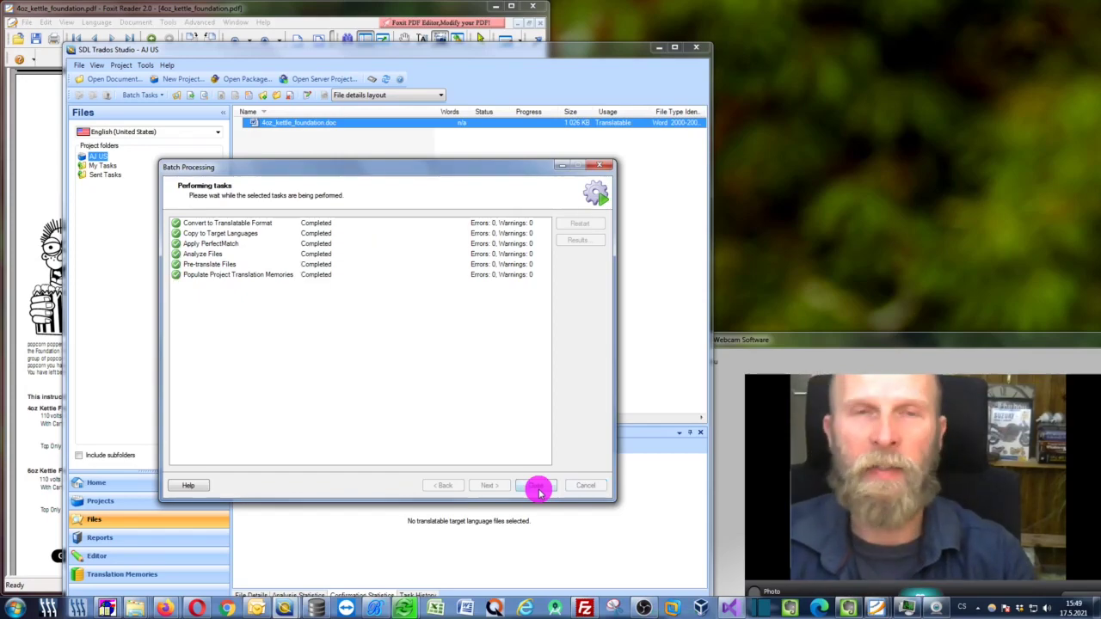
- Switch the Files view to Czech and open 4oz_kettle_foundation.doc.sdlxliff in the Editor
click(538, 486)
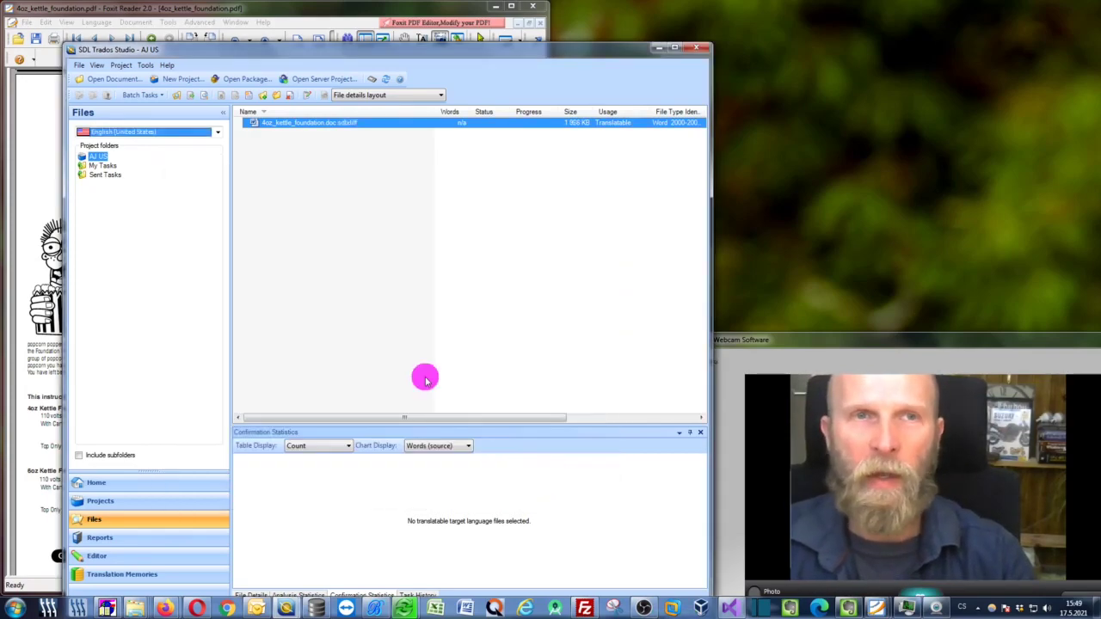
click(218, 132)
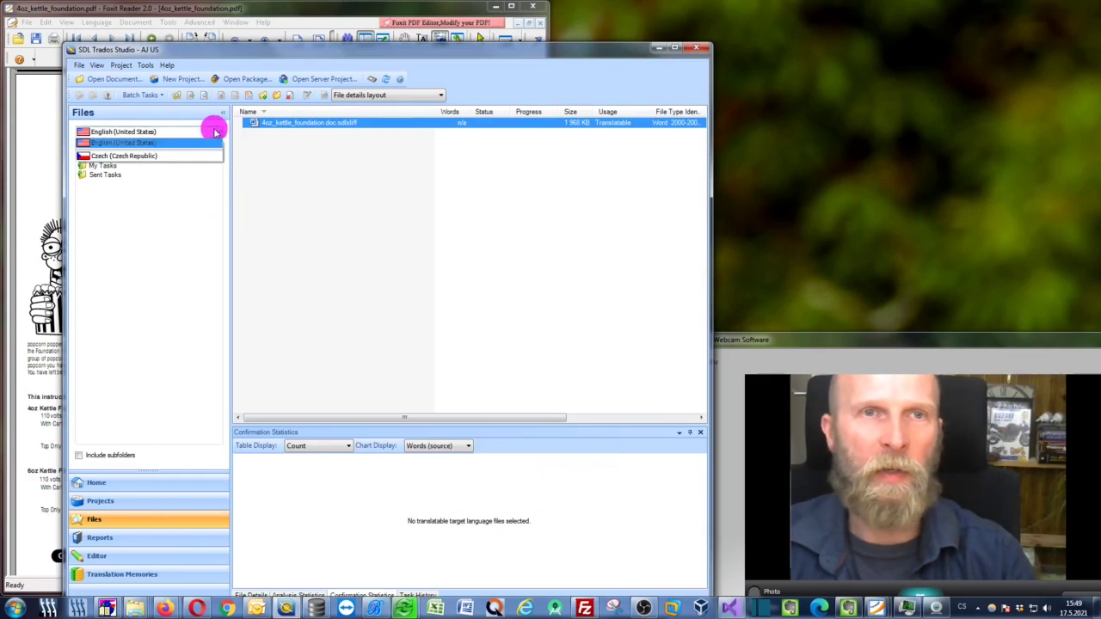
click(168, 151)
click(299, 123)
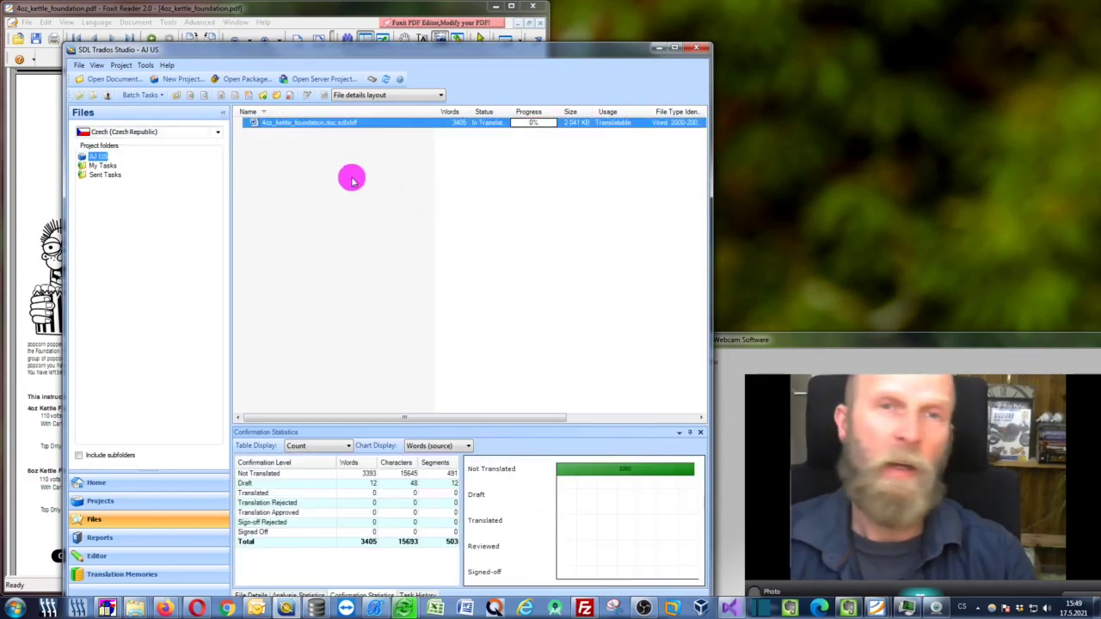
double_click(342, 125)
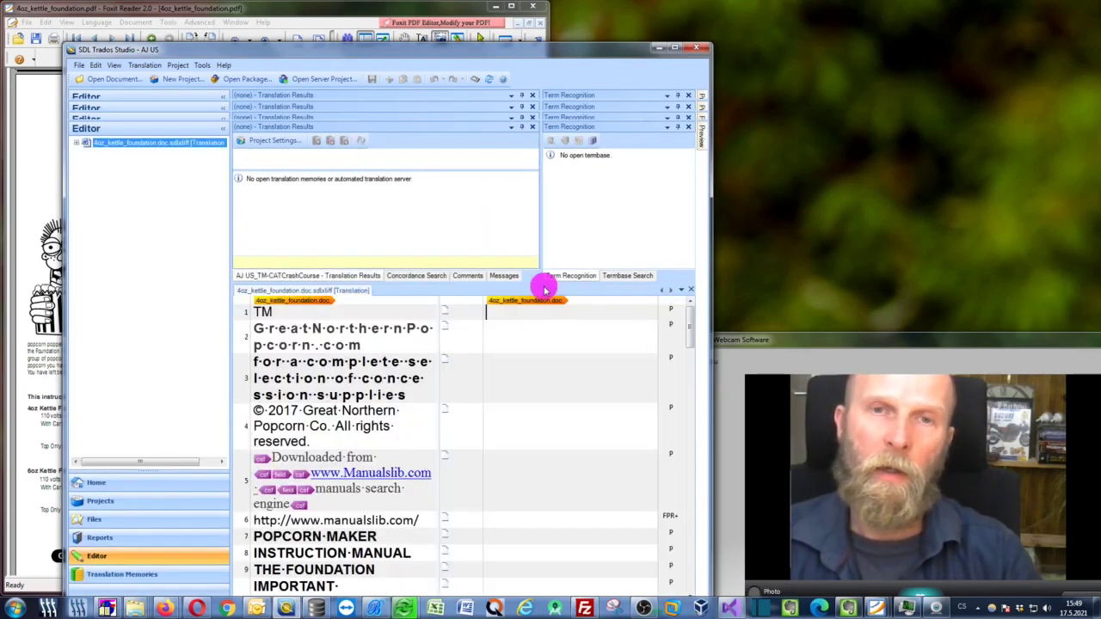
scroll(527, 385, down, 3)
scroll(528, 386, down, 2)
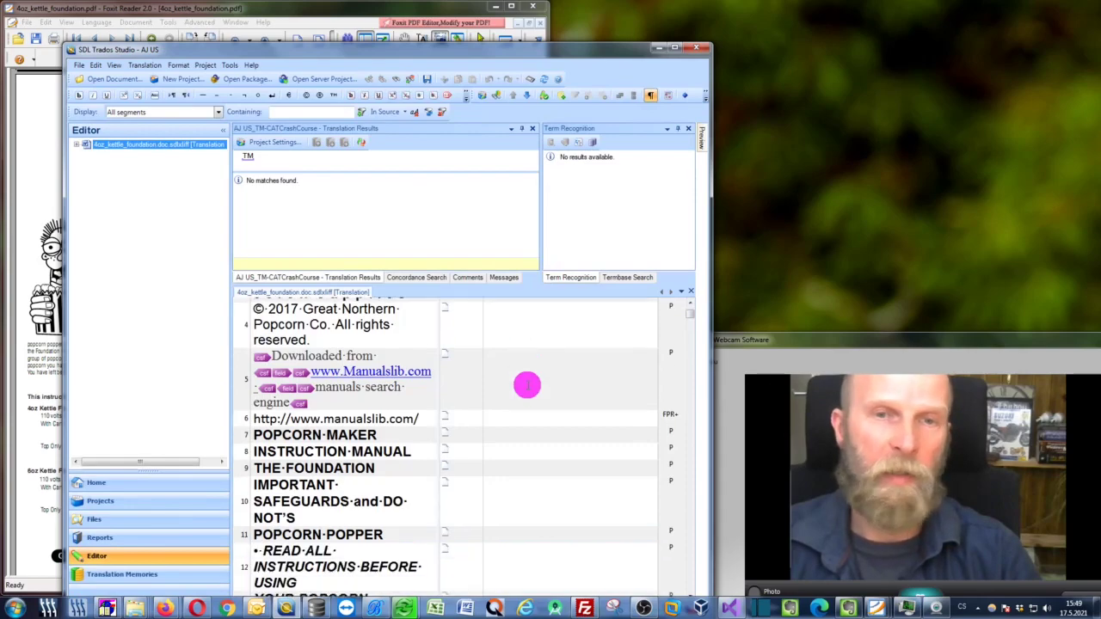
scroll(505, 394, down, 4)
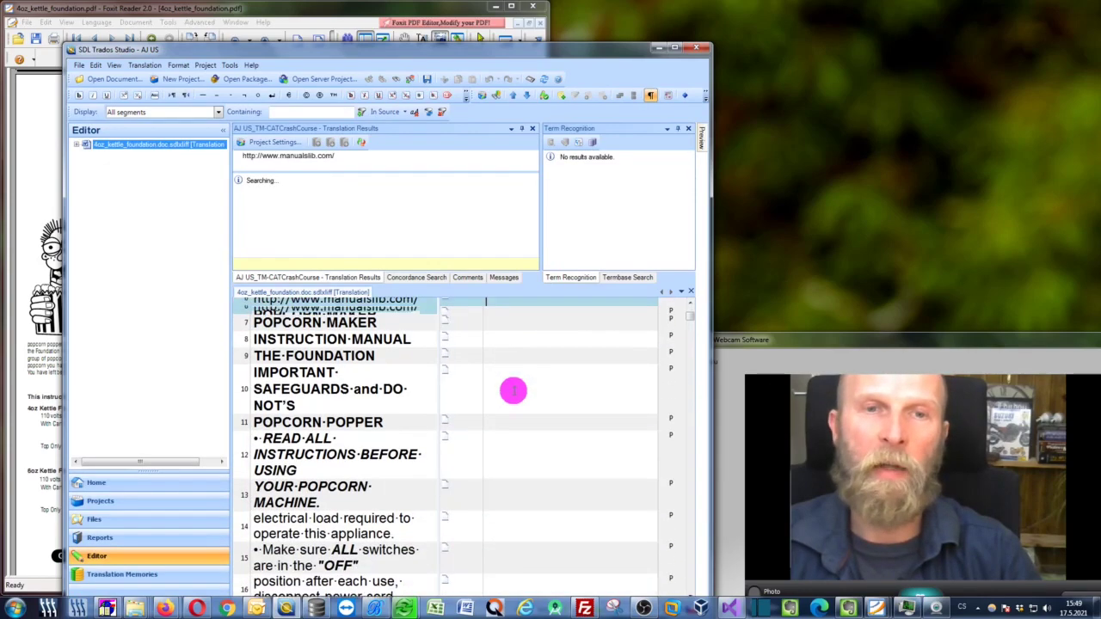
scroll(513, 391, down, 3)
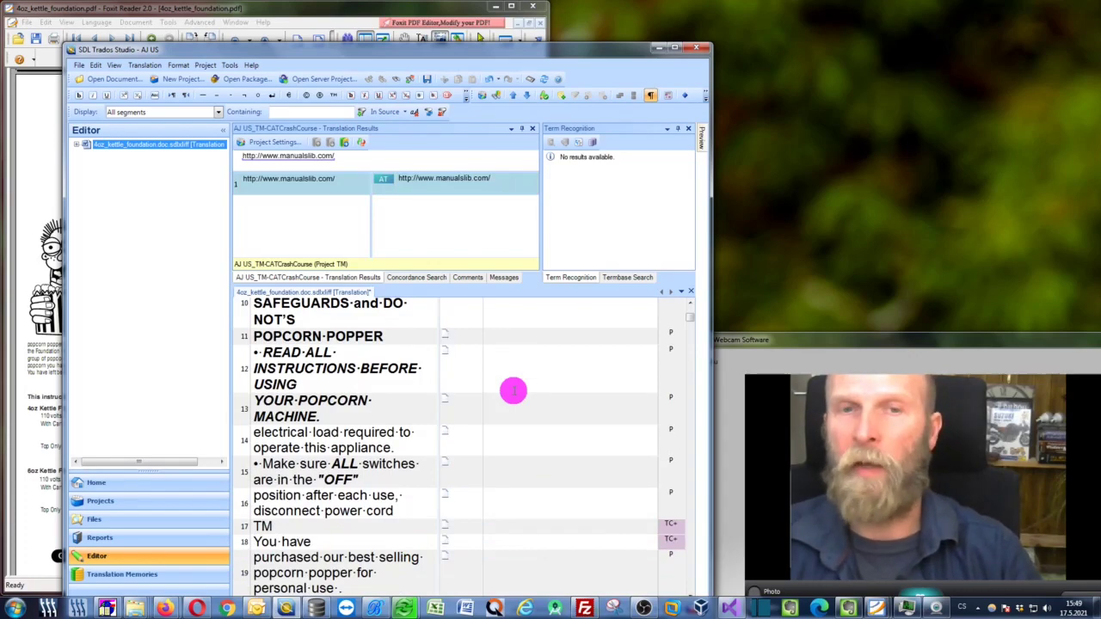
click(375, 609)
drag(319, 48, 302, 68)
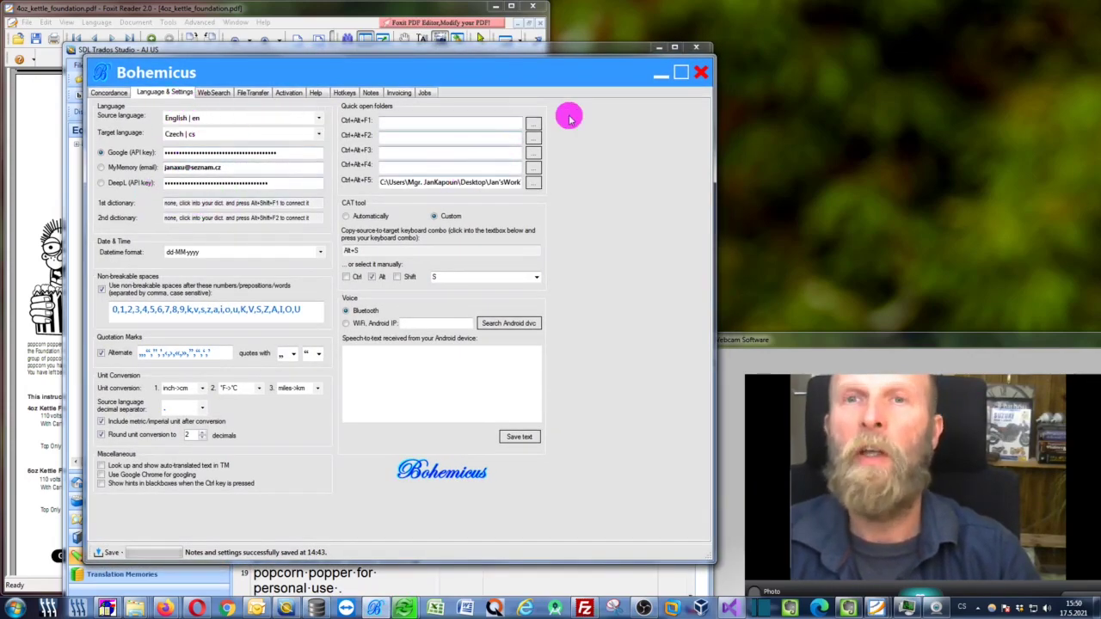
drag(622, 78, 597, 91)
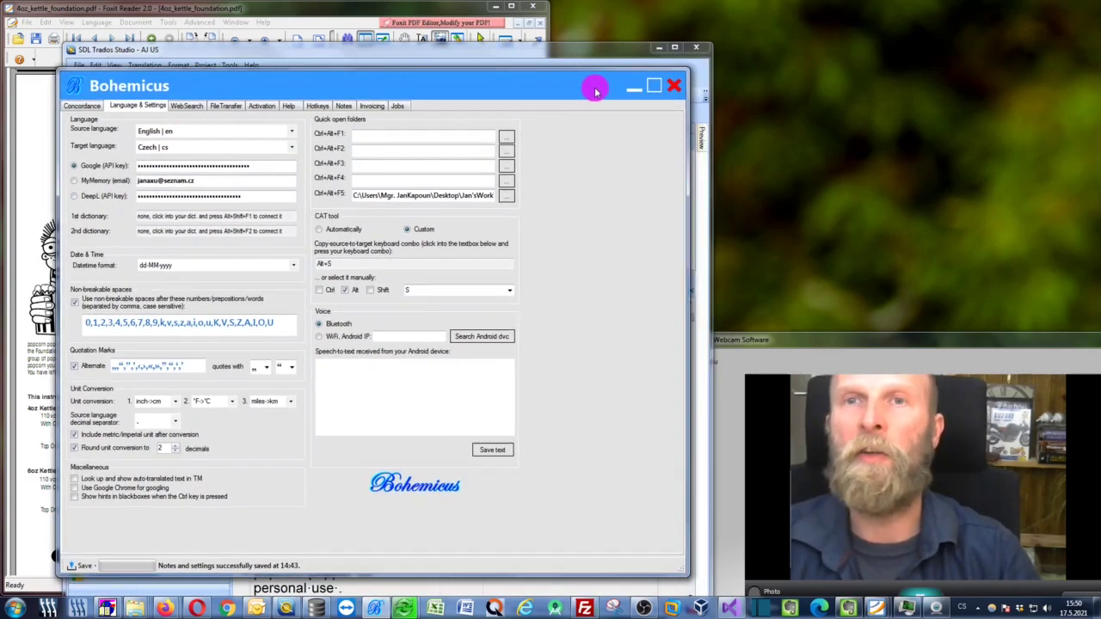
click(629, 87)
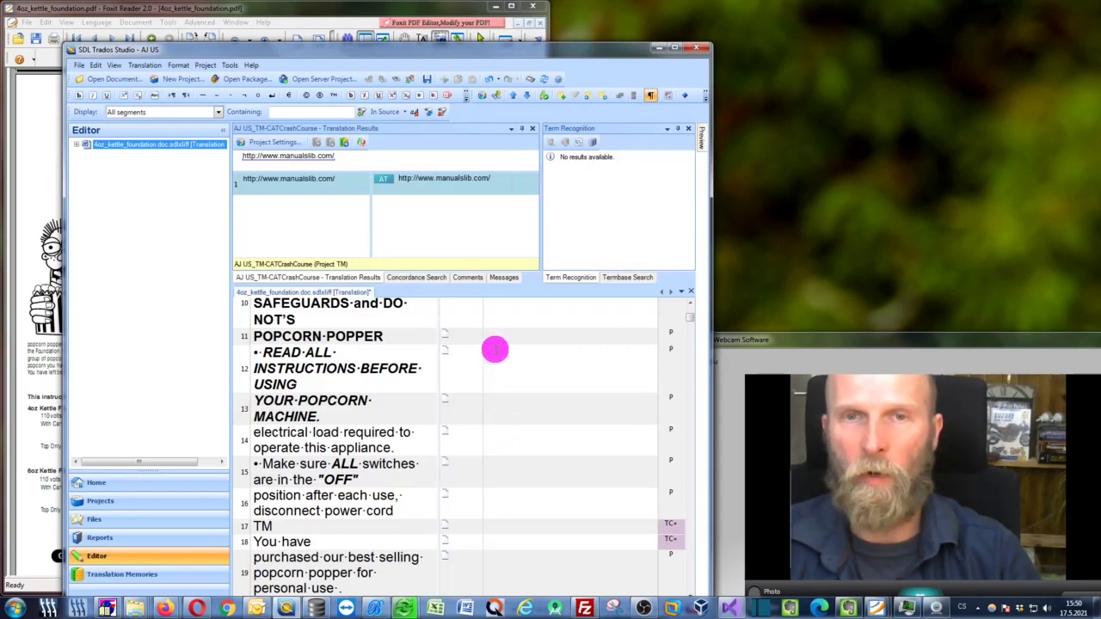
- Machine-translate segments 12–14 into Czech, converting segment 14 to sentence case, and confirm them
click(523, 354)
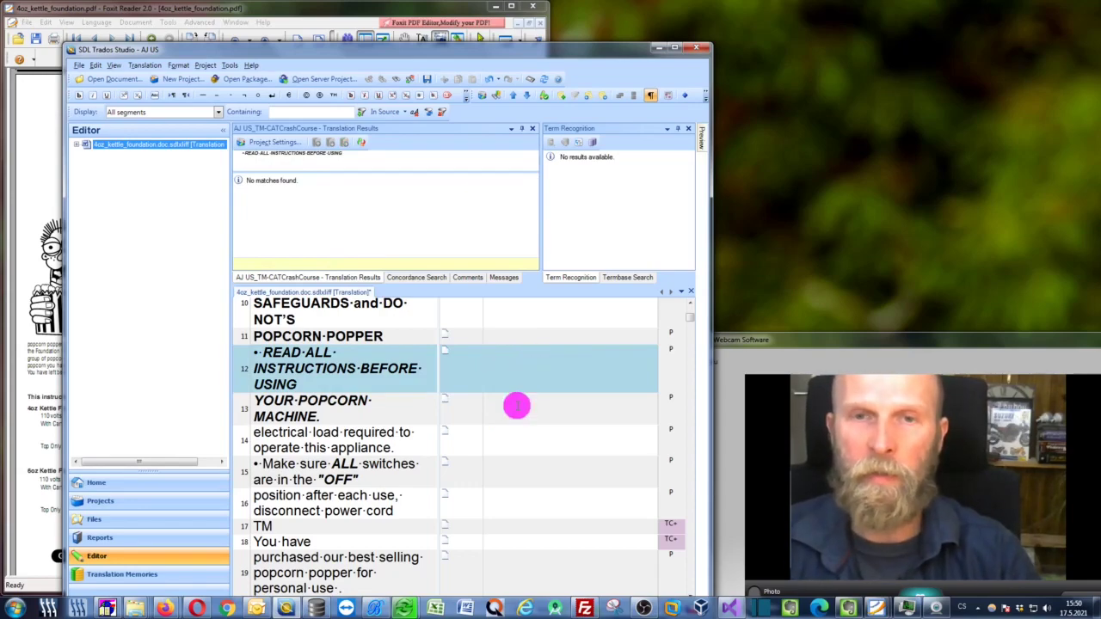
key(ctrl+Insert)
key(ctrl+1)
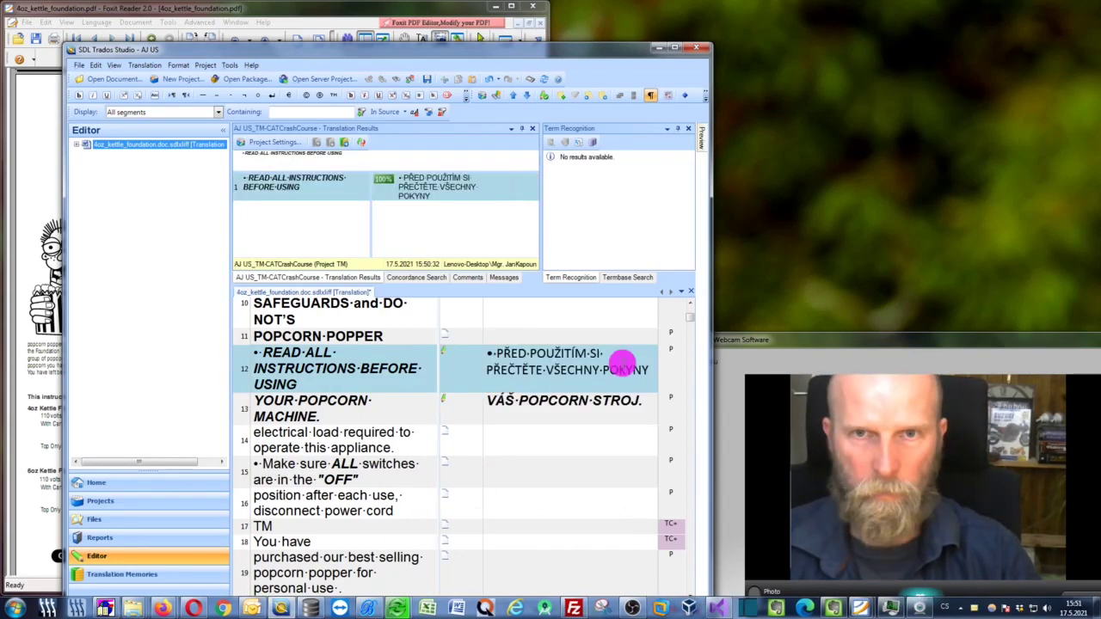
key(ctrl+Return)
key(ctrl+Return)
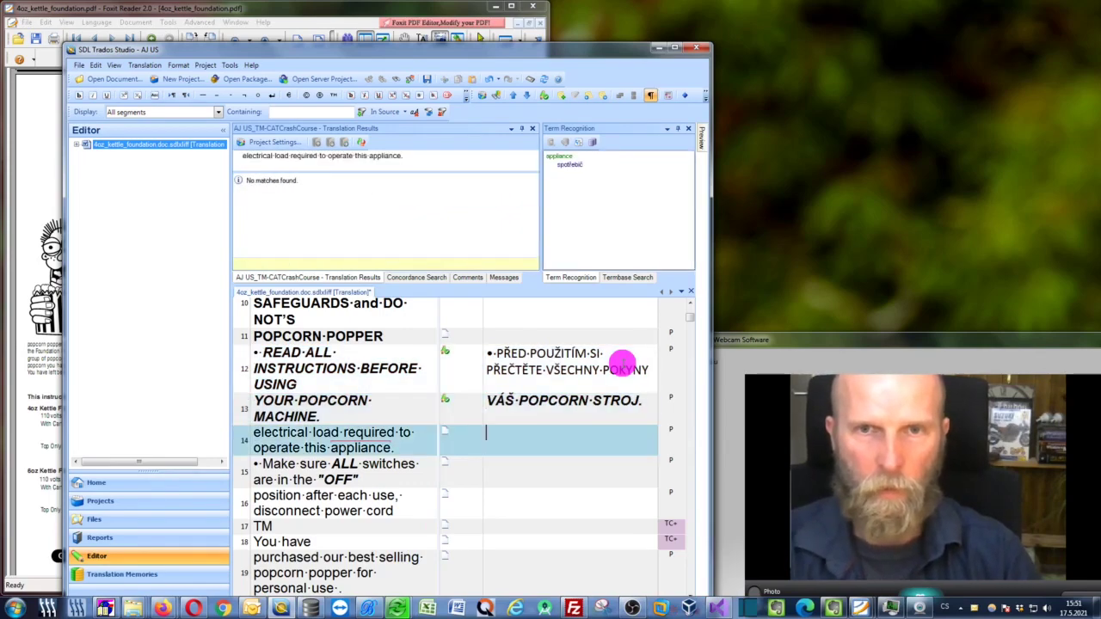
key(ctrl+Insert)
key(ctrl+1)
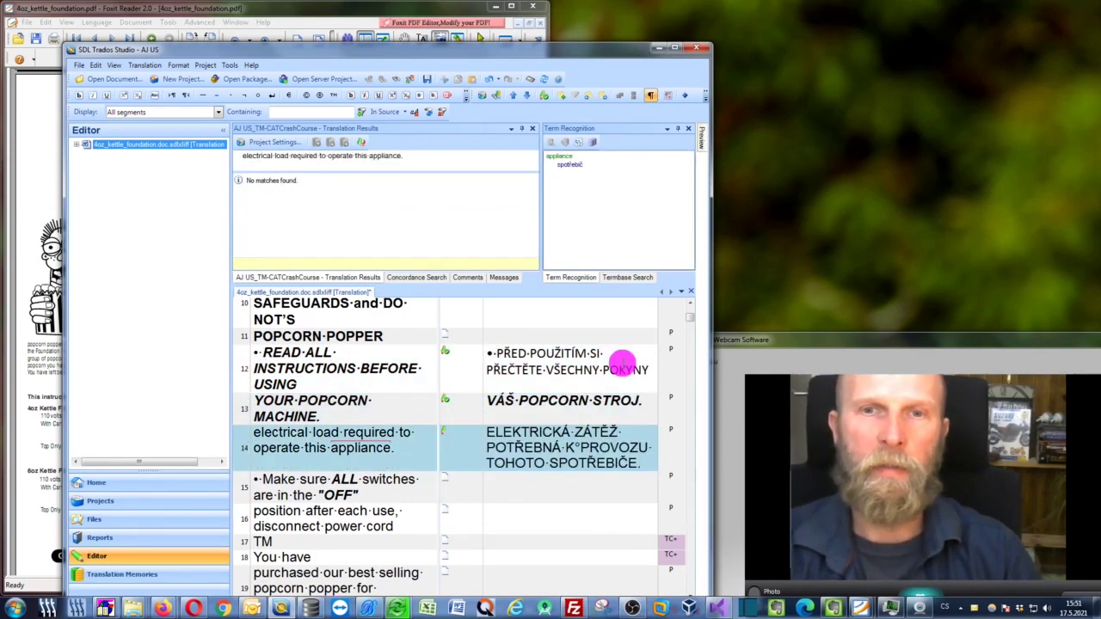
key(ctrl+a)
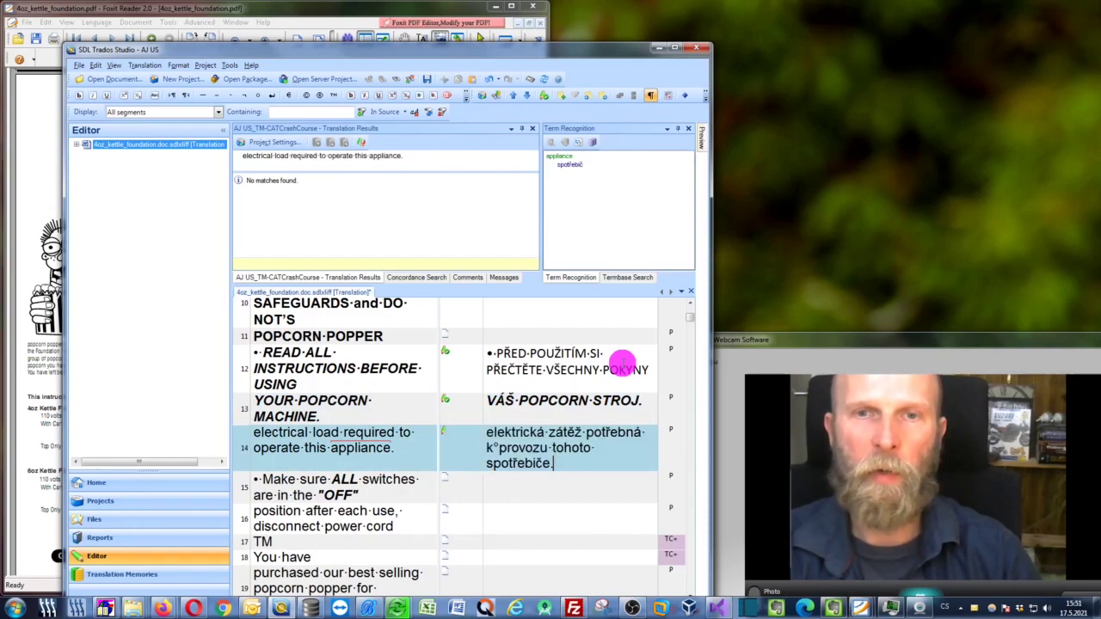
key(ctrl+a)
key(shift+F3)
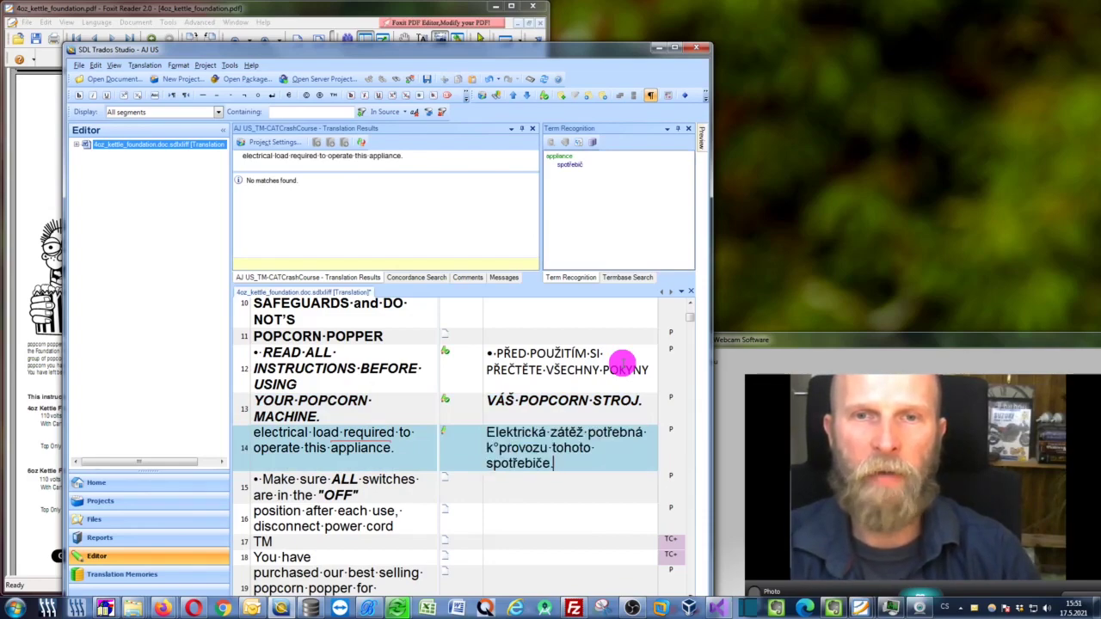
key(ctrl+Return)
- Fill segments 15 and 16 with Czech translations, lowercasing segment 16, and confirm the TM segment
key(ctrl+Insert)
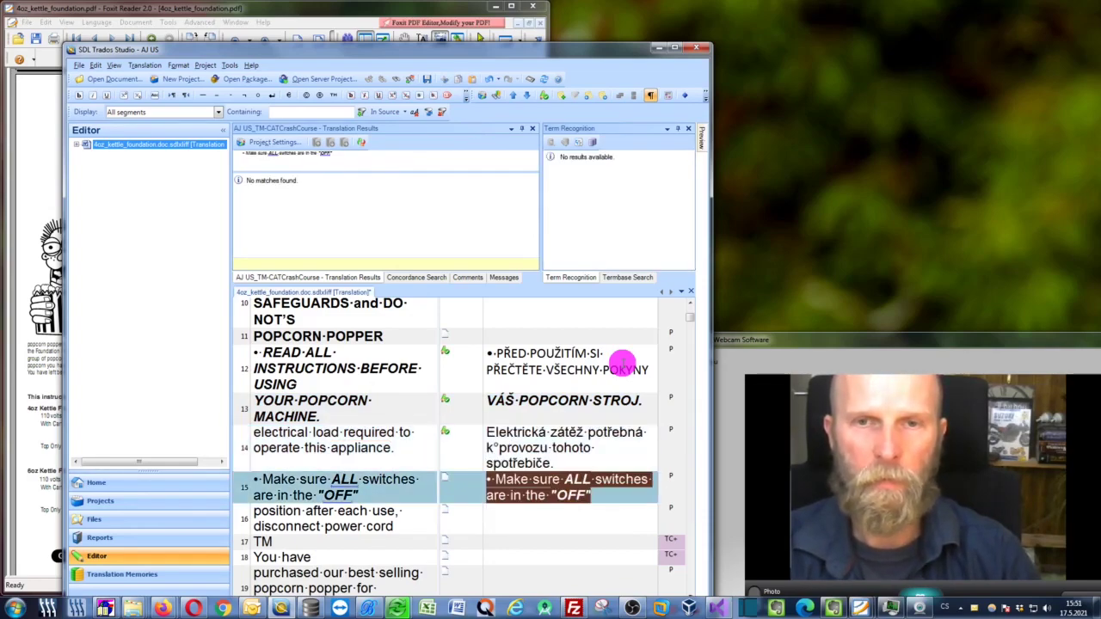
key(ctrl+v)
key(ctrl+Return)
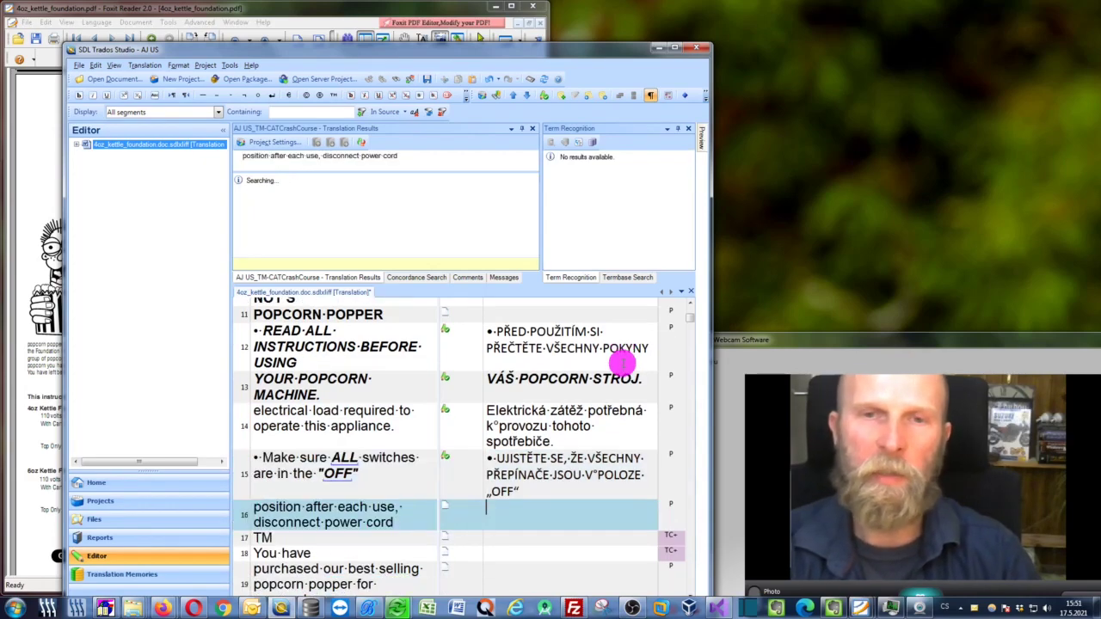
scroll(622, 364, down, 2)
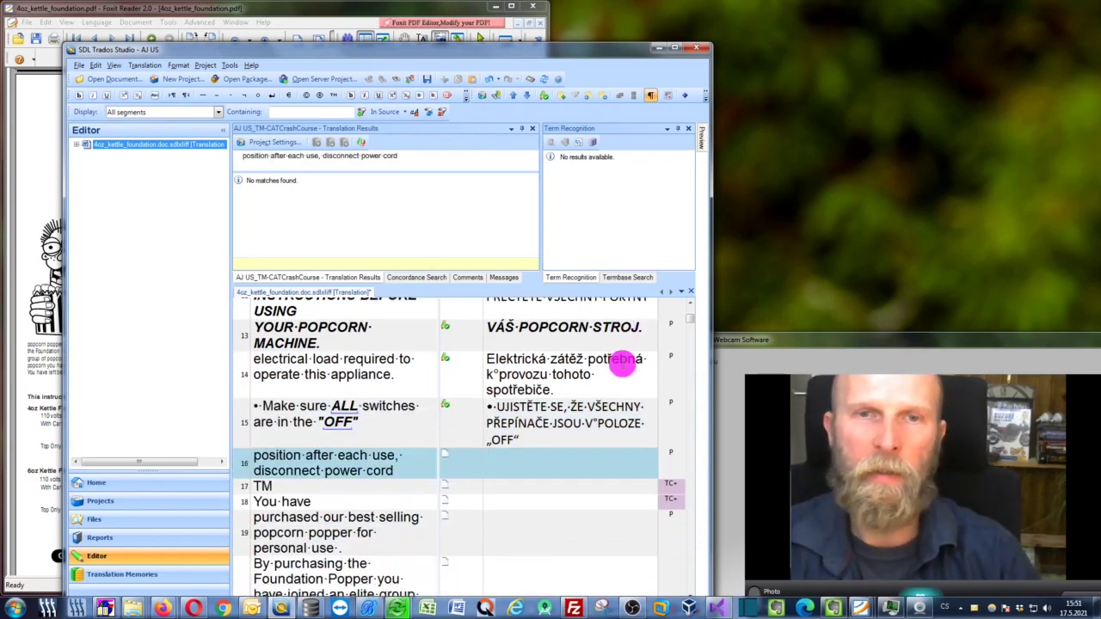
key(ctrl+Insert)
key(ctrl+v)
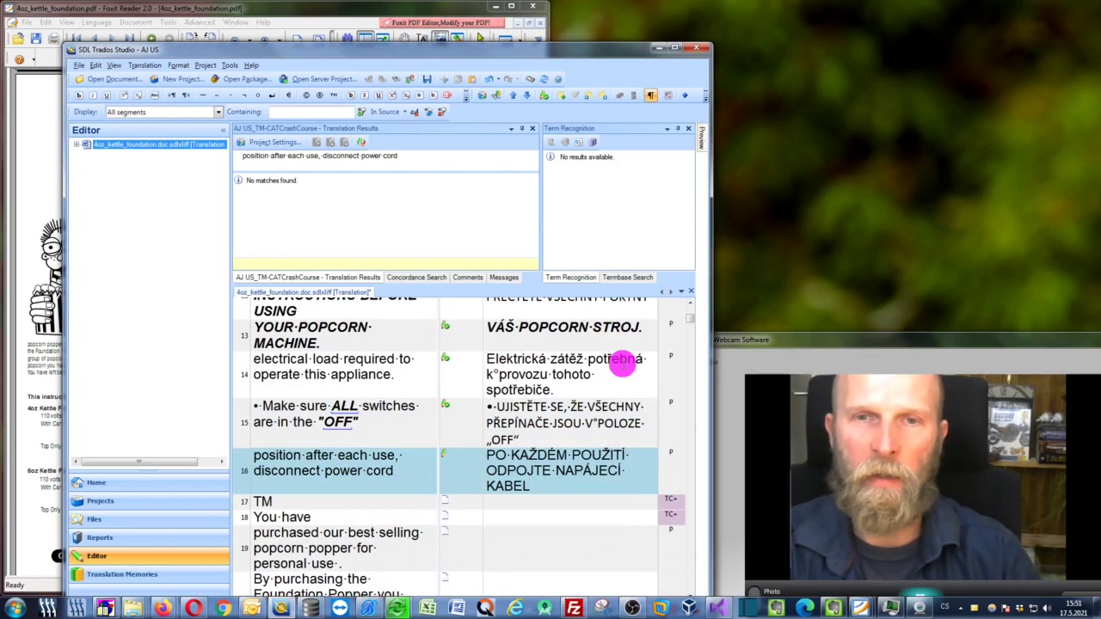
key(ctrl+a)
key(shift+F3)
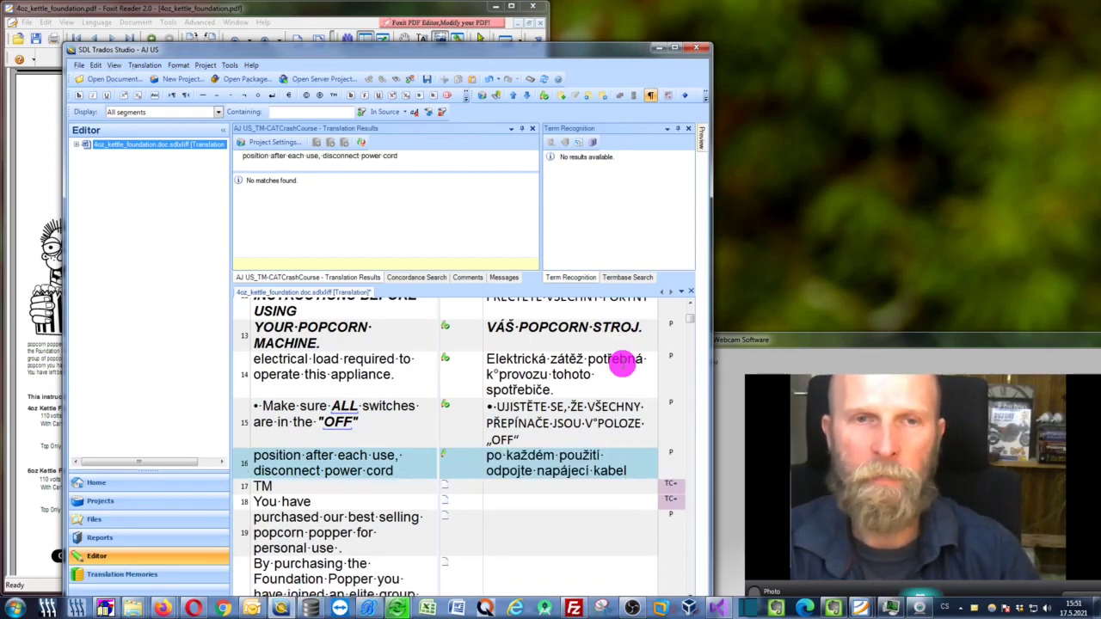
key(ctrl+Return)
key(ctrl+Insert)
key(ctrl+Return)
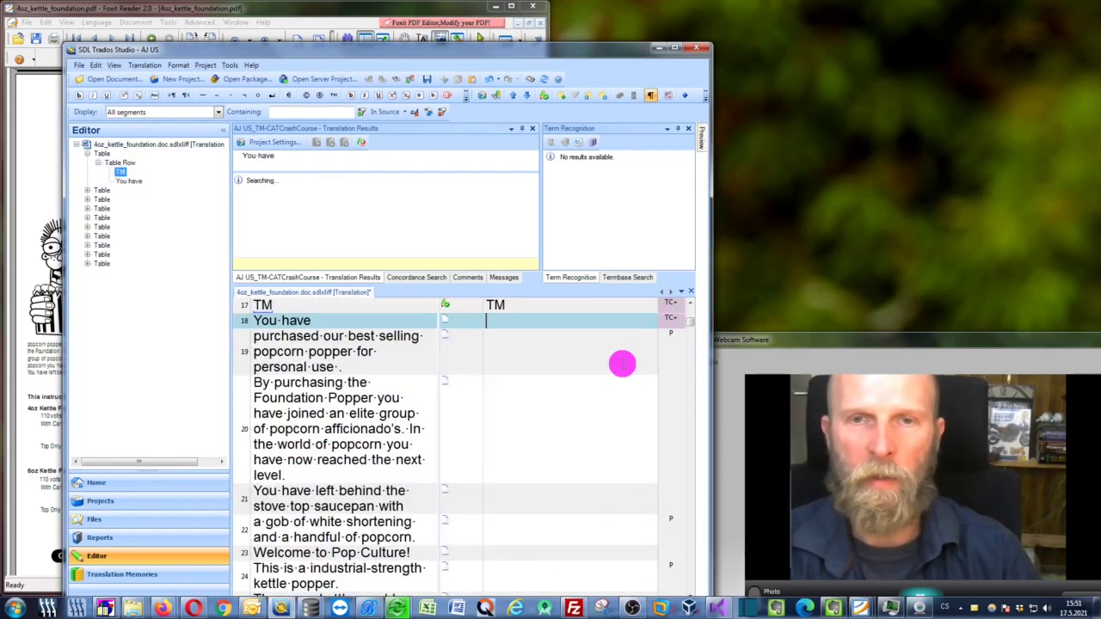
- Paste Czech machine translations into segments 18, 20 and 21 and confirm each
key(ctrl+a)
key(ctrl+v)
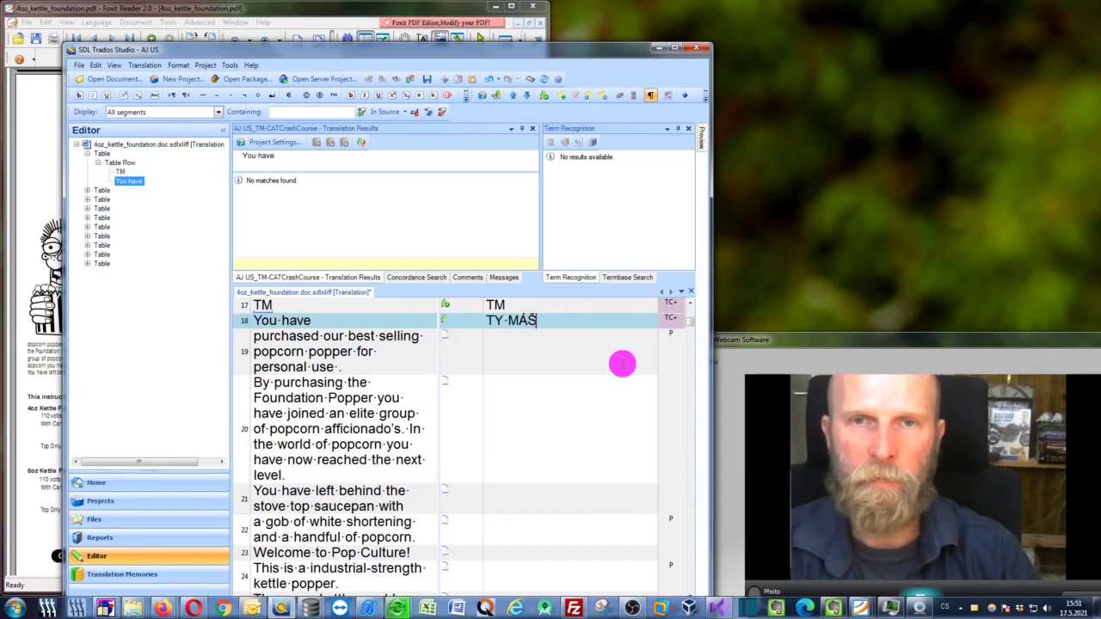
key(ctrl+Return)
key(ctrl+Insert)
key(ctrl+a)
key(ctrl+v)
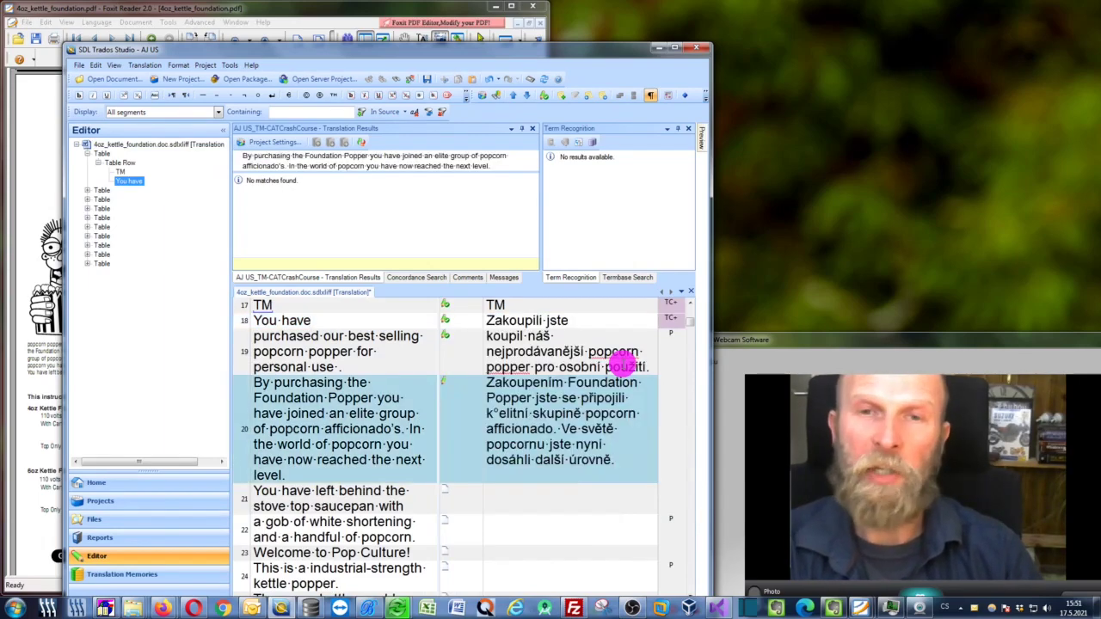
key(ctrl+Return)
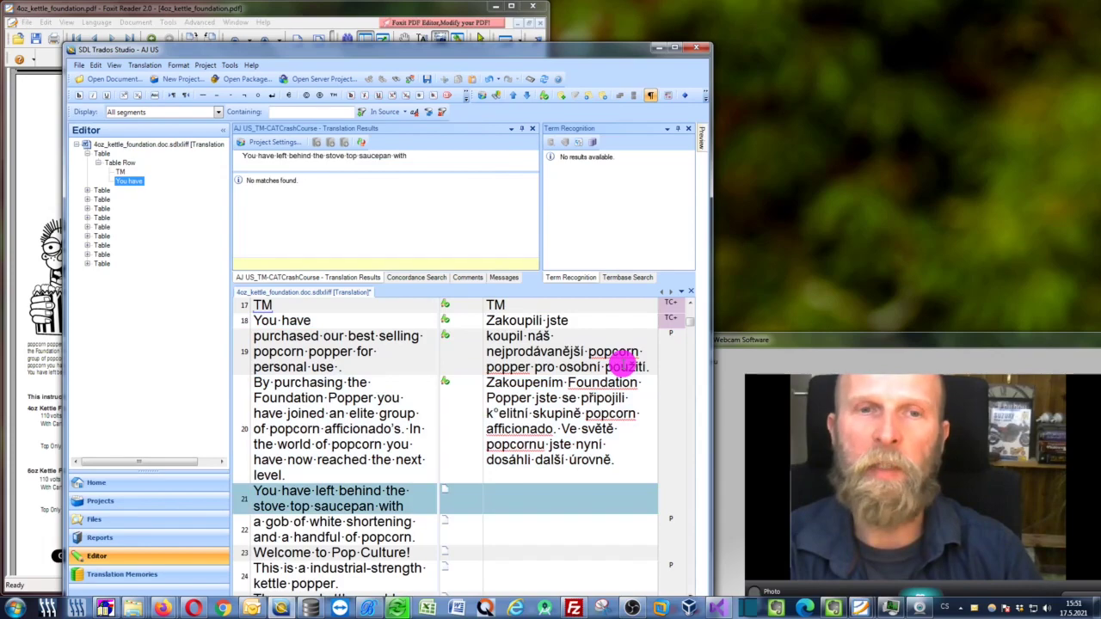
key(ctrl+Insert)
key(ctrl+a)
key(ctrl+v)
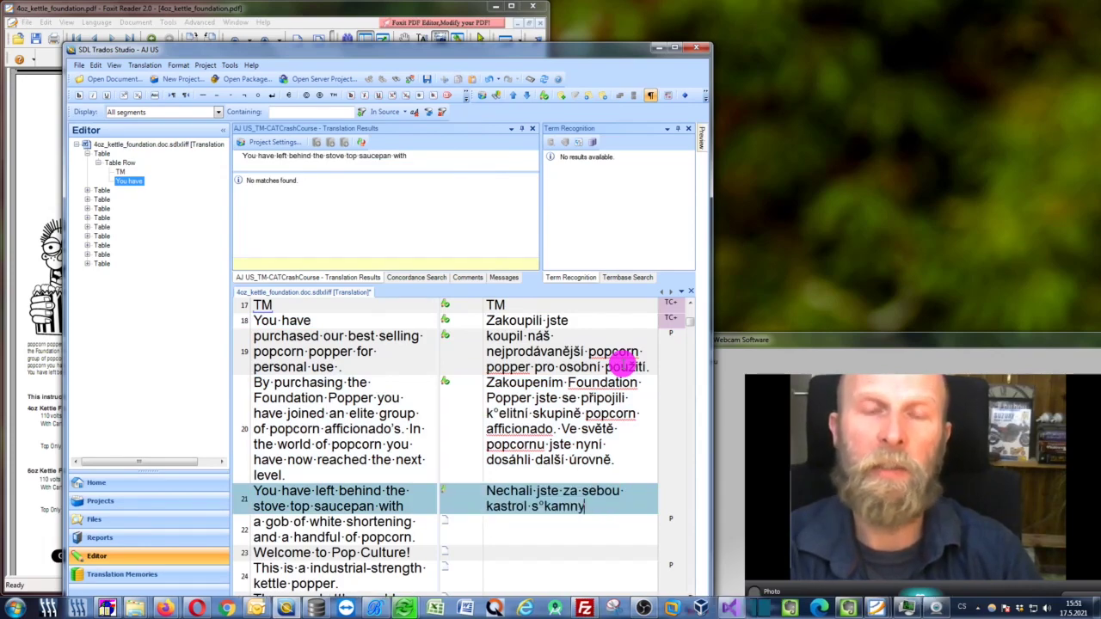
key(ctrl+Return)
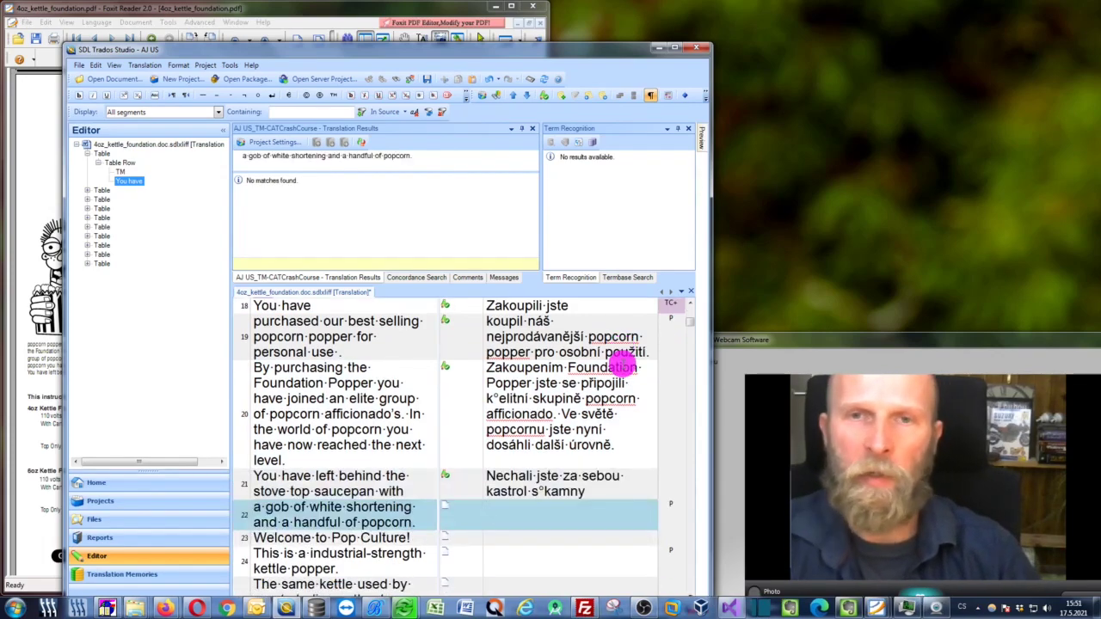
- Fill segments 22 and 23, including the welcome line, with Czech translations and confirm them
scroll(622, 364, down, 1)
key(ctrl+Insert)
key(ctrl+a)
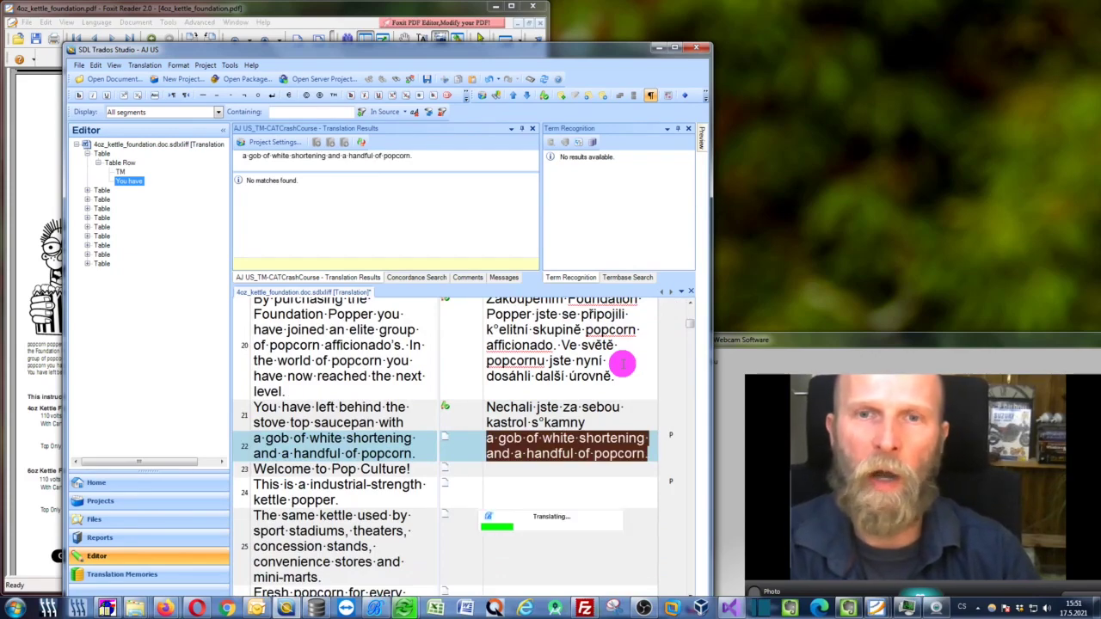
key(ctrl+v)
key(ctrl+Return)
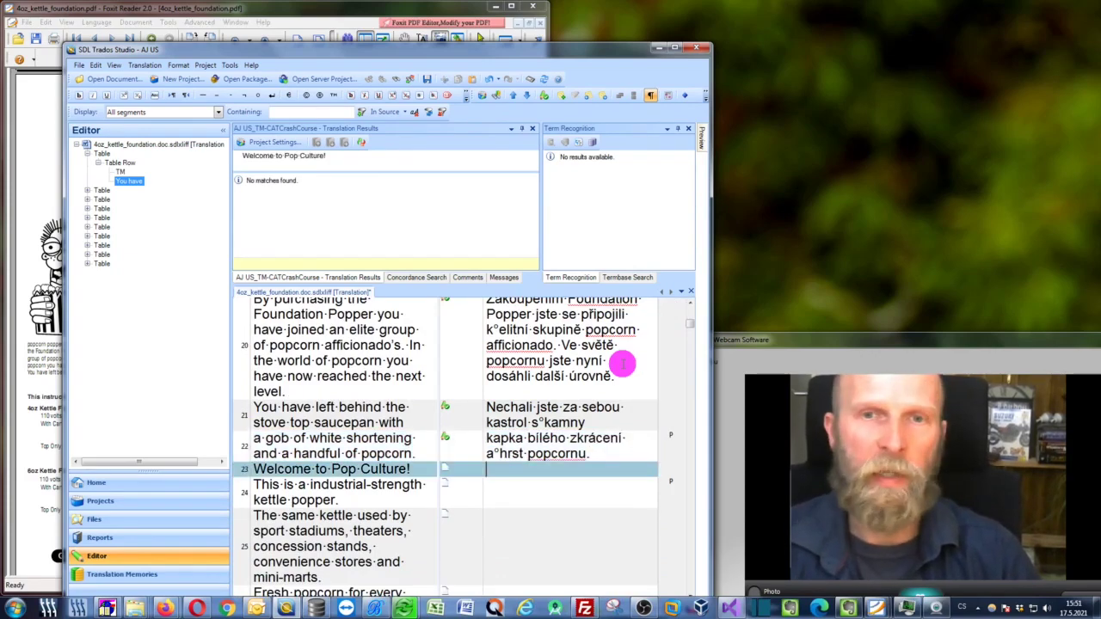
key(ctrl+Insert)
key(ctrl+a)
key(ctrl+v)
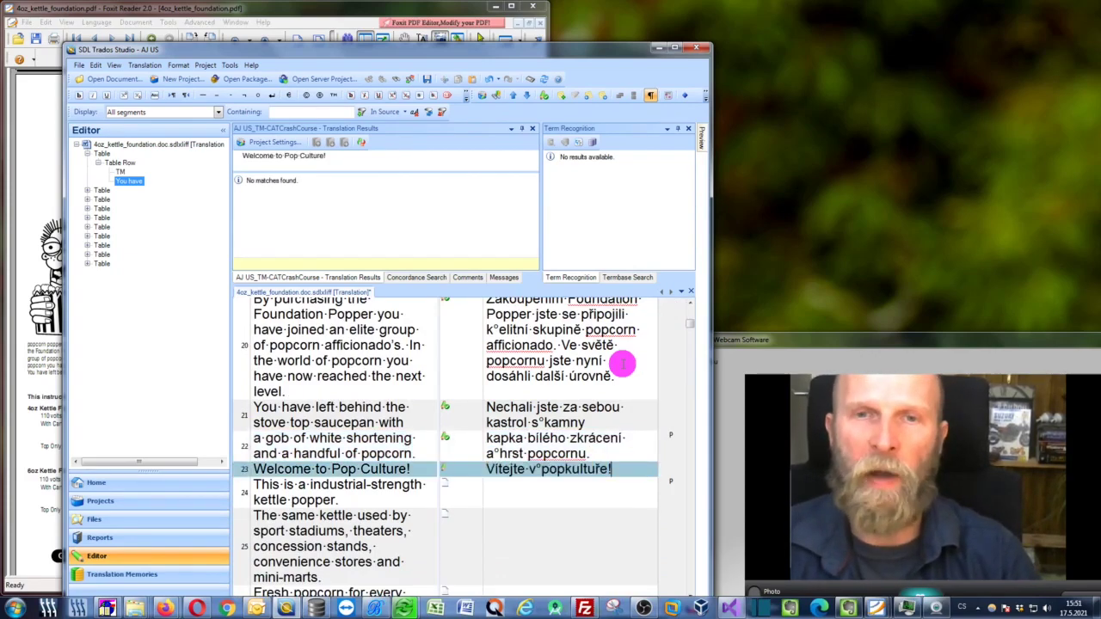
key(ctrl+Return)
- Translate segments 24 through 26 into Czech and confirm each
key(ctrl+Insert)
key(ctrl+a)
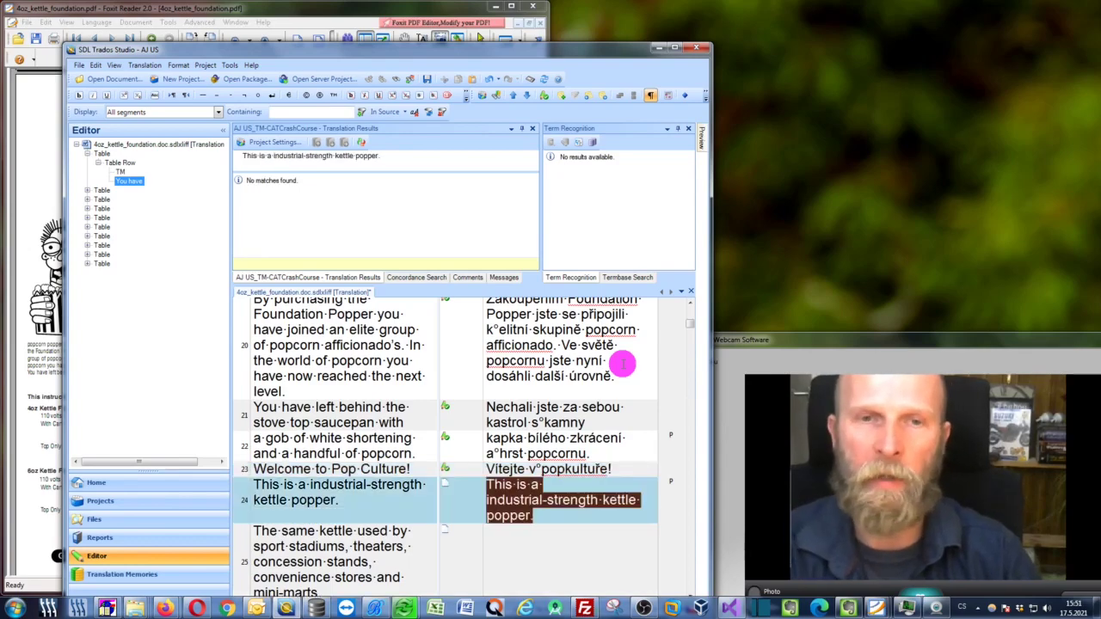
key(ctrl+v)
key(ctrl+Return)
key(ctrl+Insert)
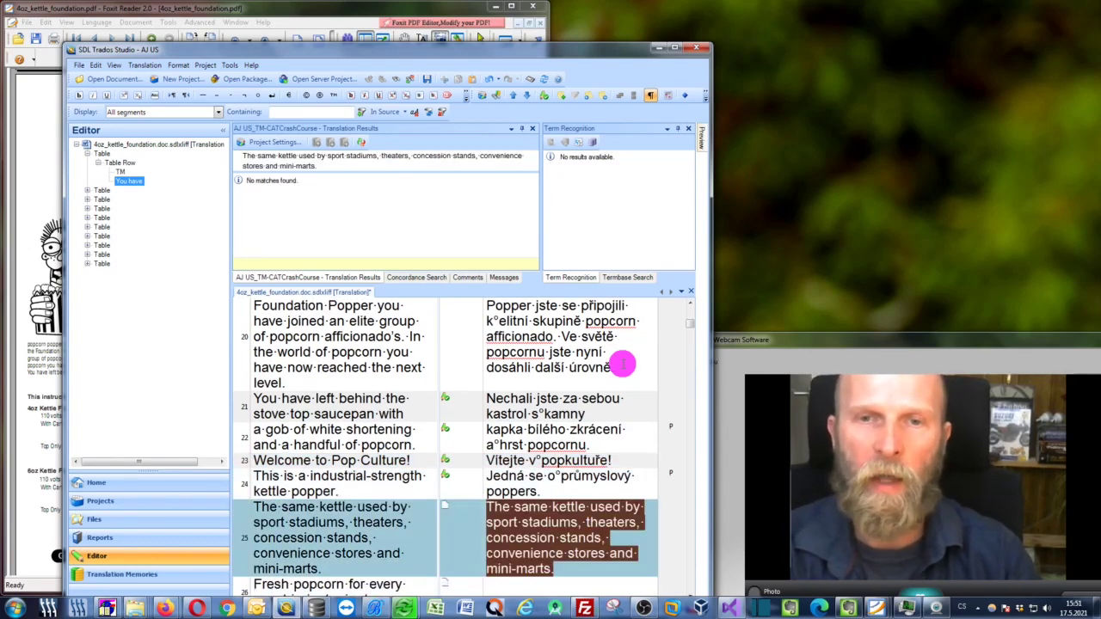
key(ctrl+a)
key(ctrl+v)
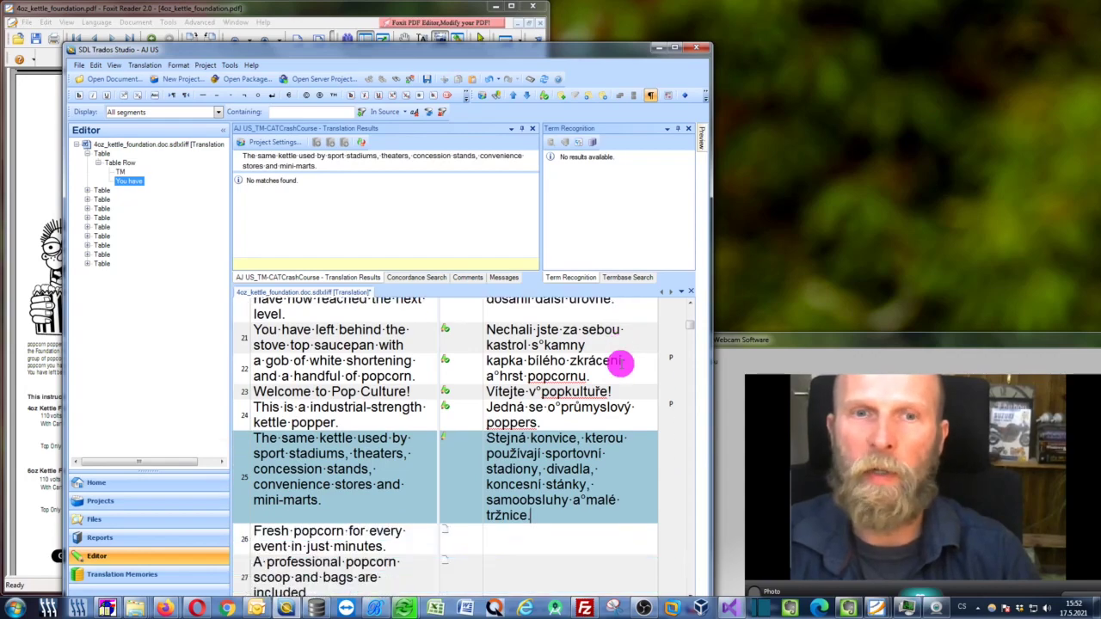
key(ctrl+Return)
key(ctrl+Insert)
key(ctrl+a)
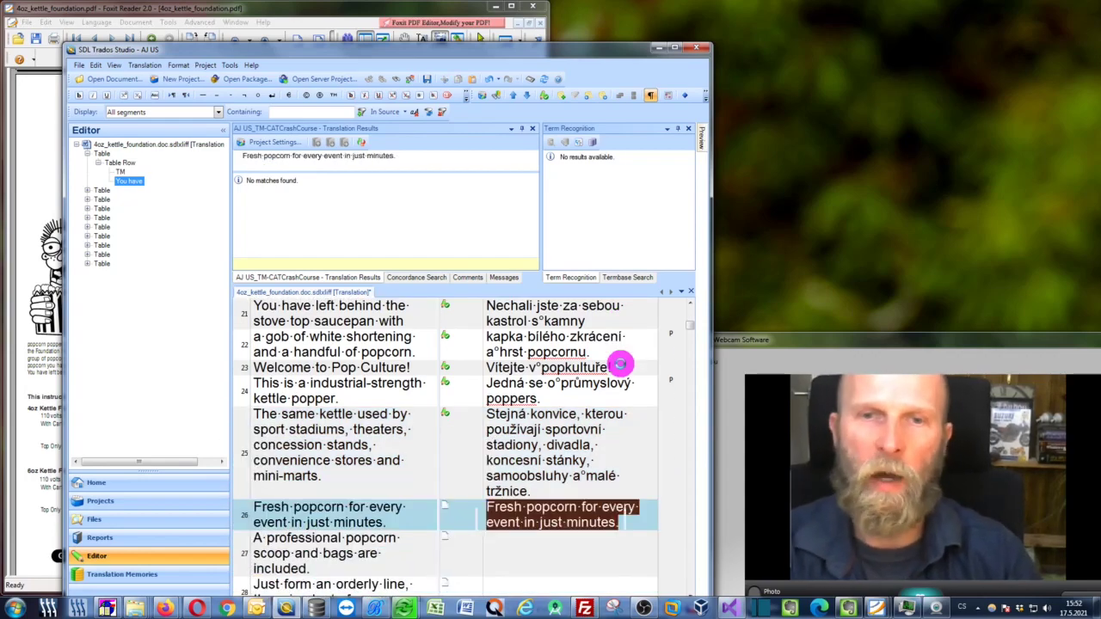
key(ctrl+v)
key(ctrl+Return)
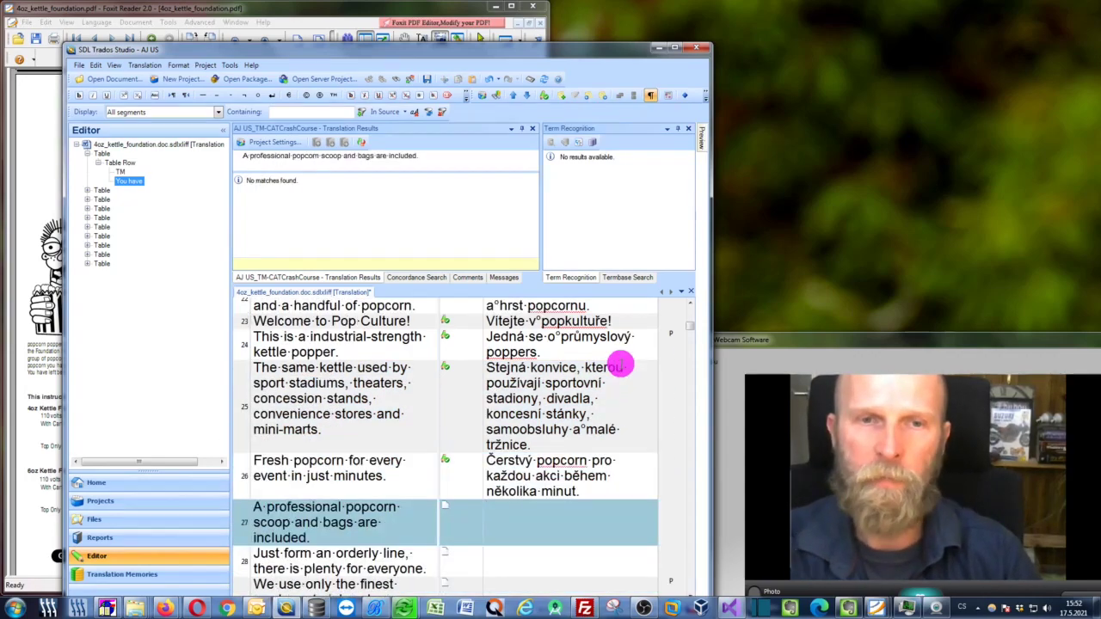
- Translate segment 27 into Czech and confirm it
key(ctrl+Insert)
key(ctrl+a)
key(ctrl+v)
key(ctrl+Return)
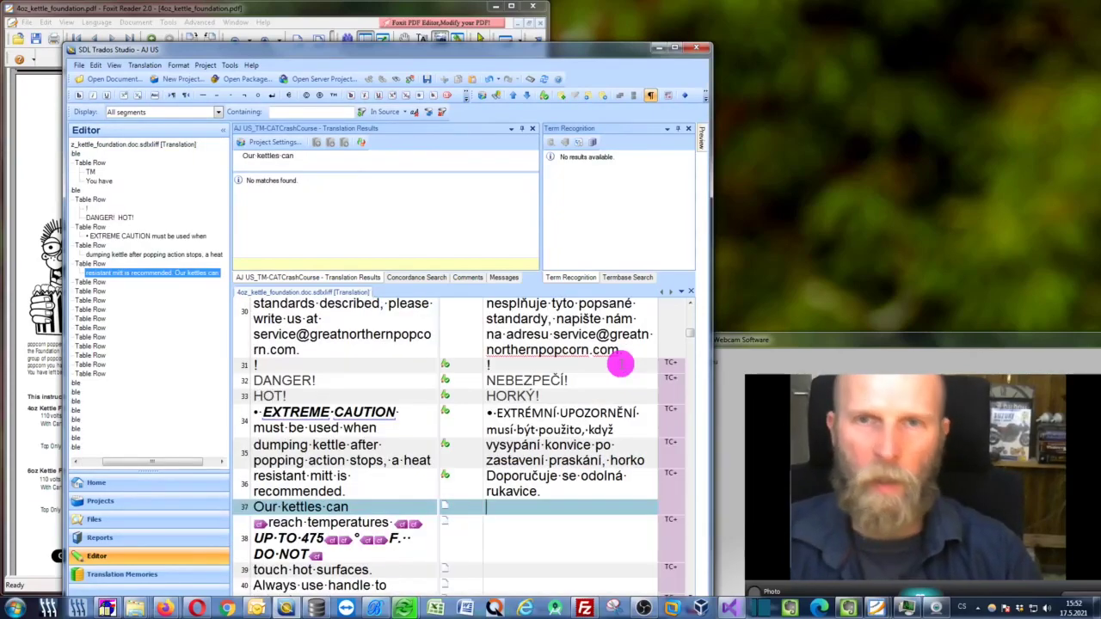
scroll(601, 381, up, 5)
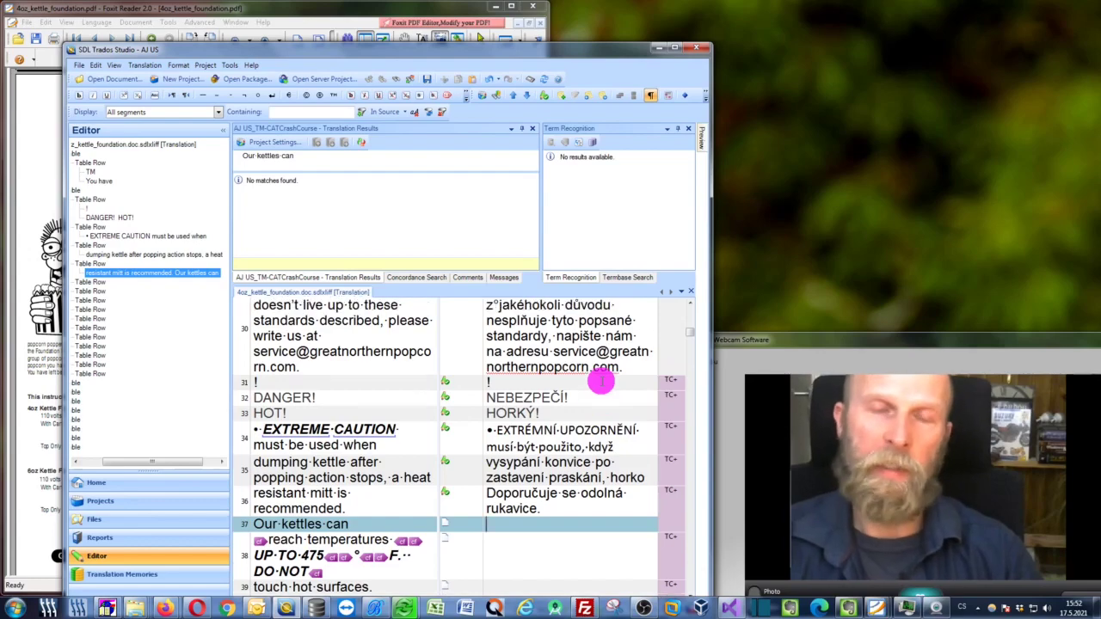
scroll(601, 381, up, 5)
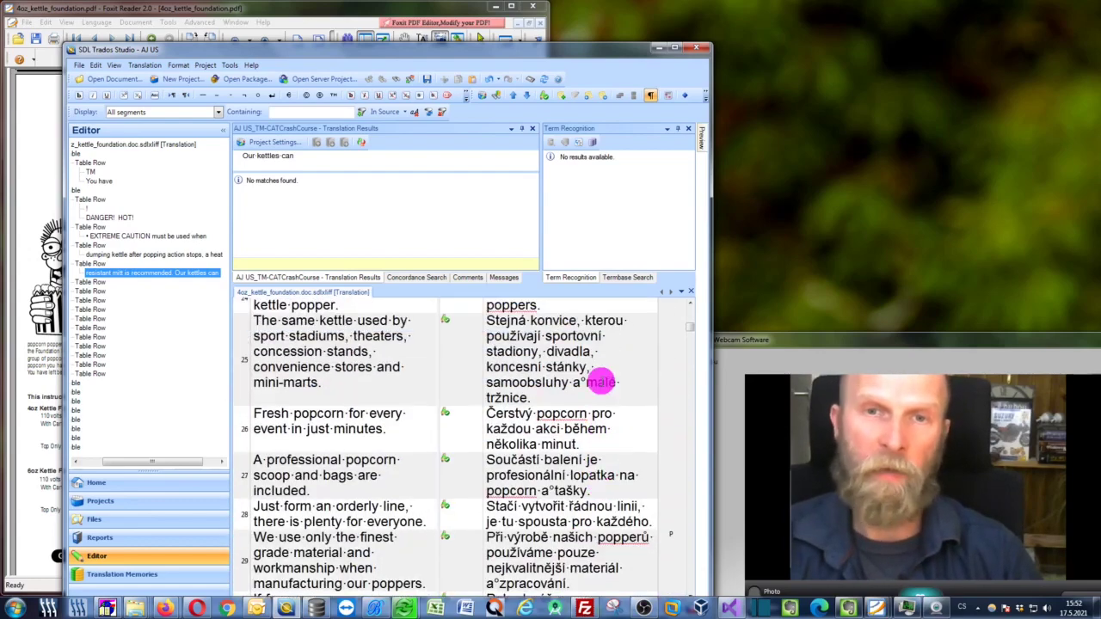
scroll(601, 406, up, 1)
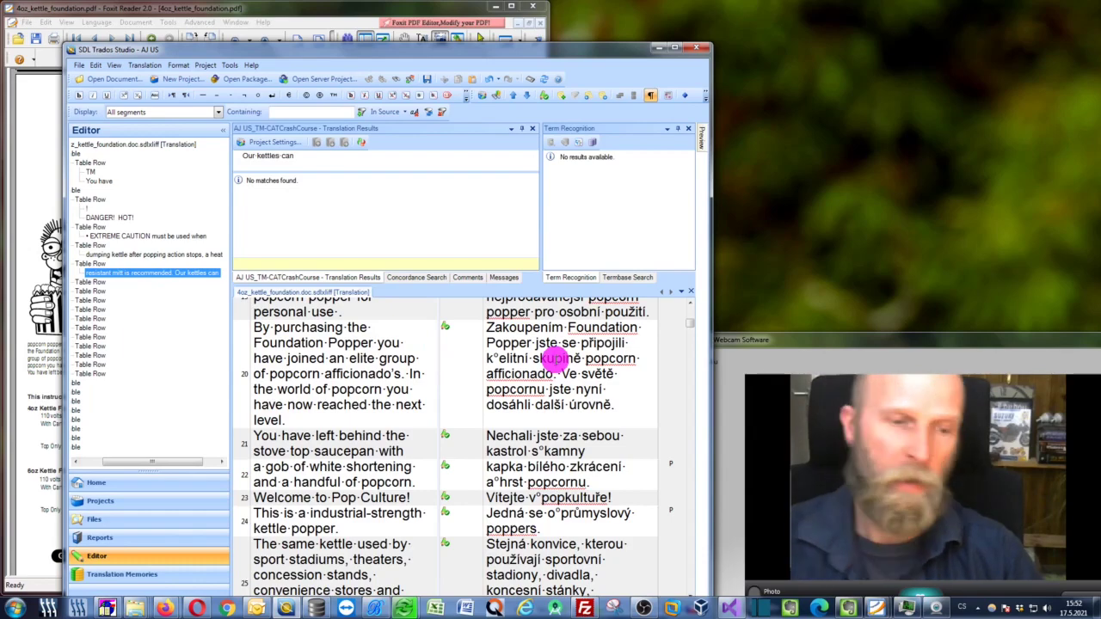
- Finalize the kettle manual file to update the main TM and generate Czech 4oz_kettle_foundation.doc
click(555, 359)
key(ctrl+alt+f)
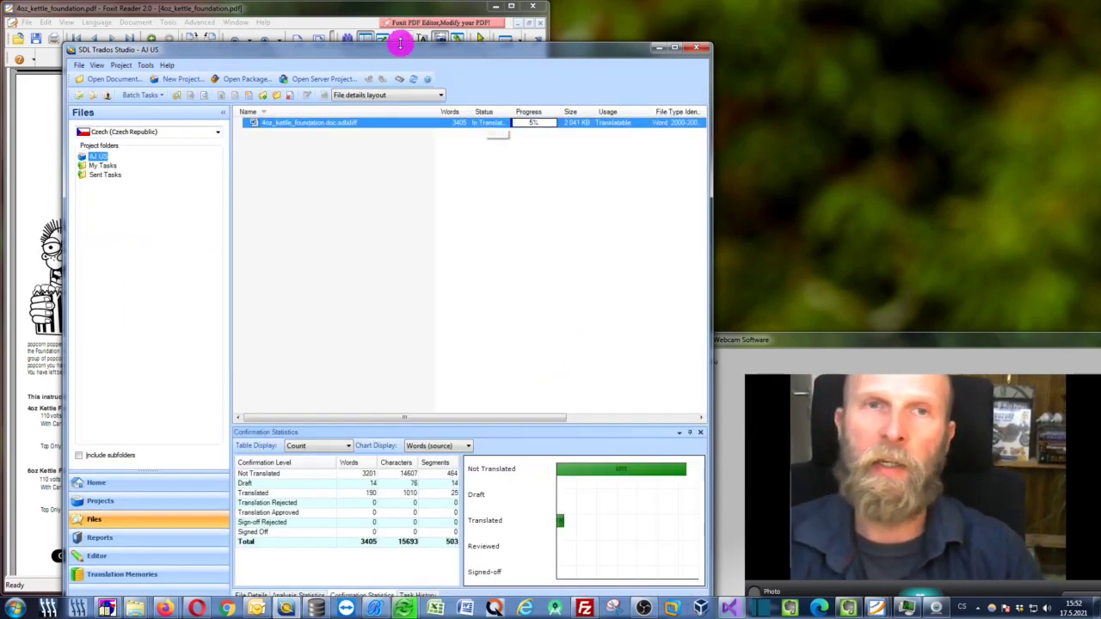
right_click(316, 125)
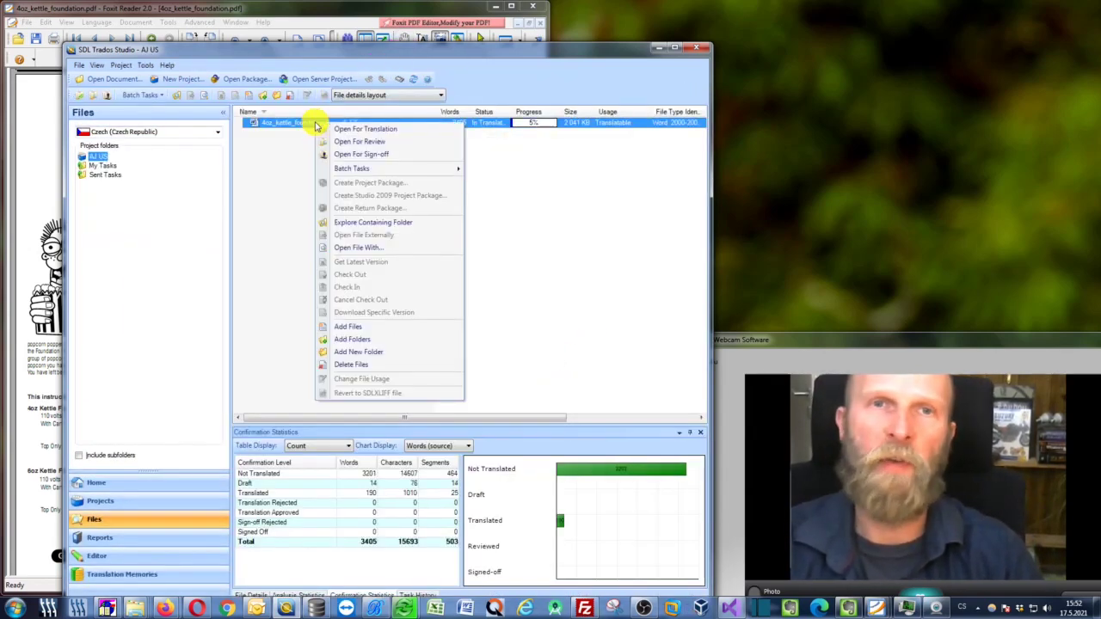
mouse_move(367, 169)
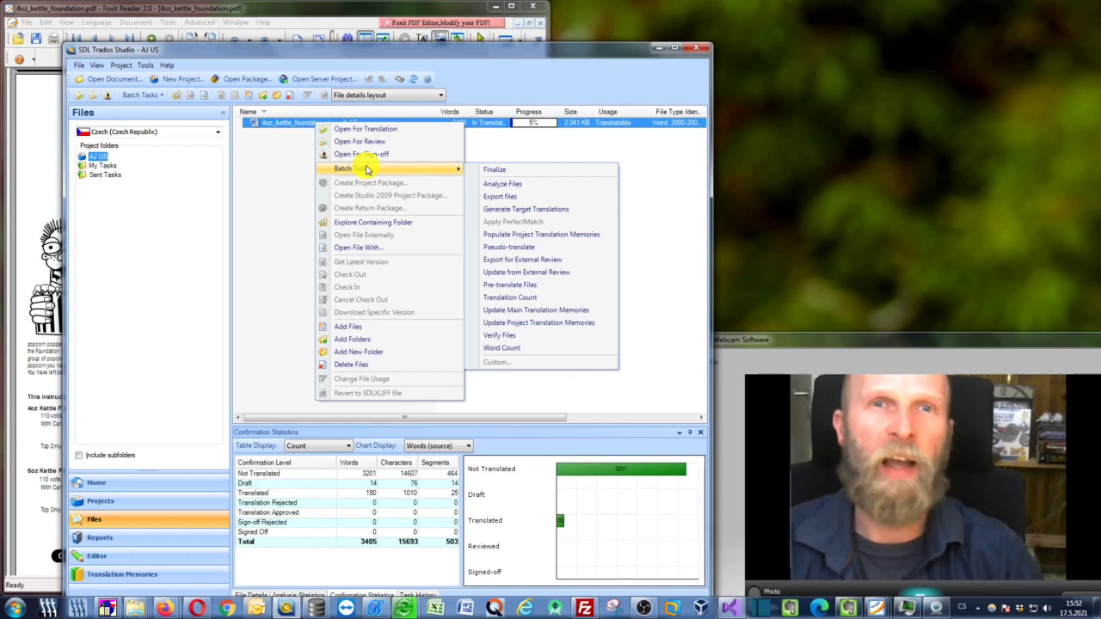
click(502, 169)
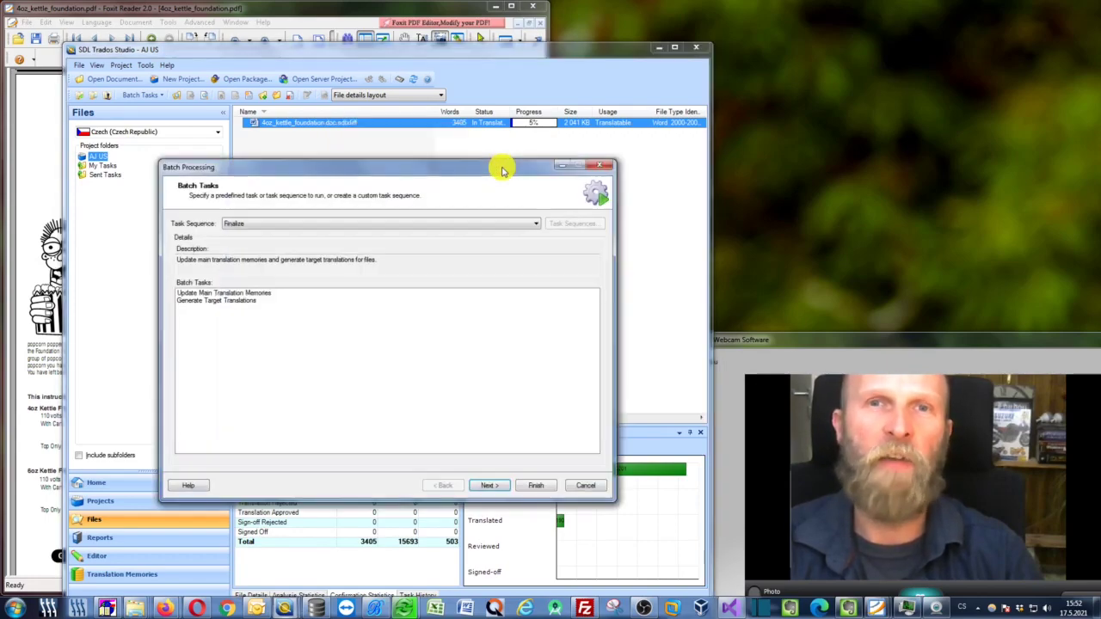
click(498, 485)
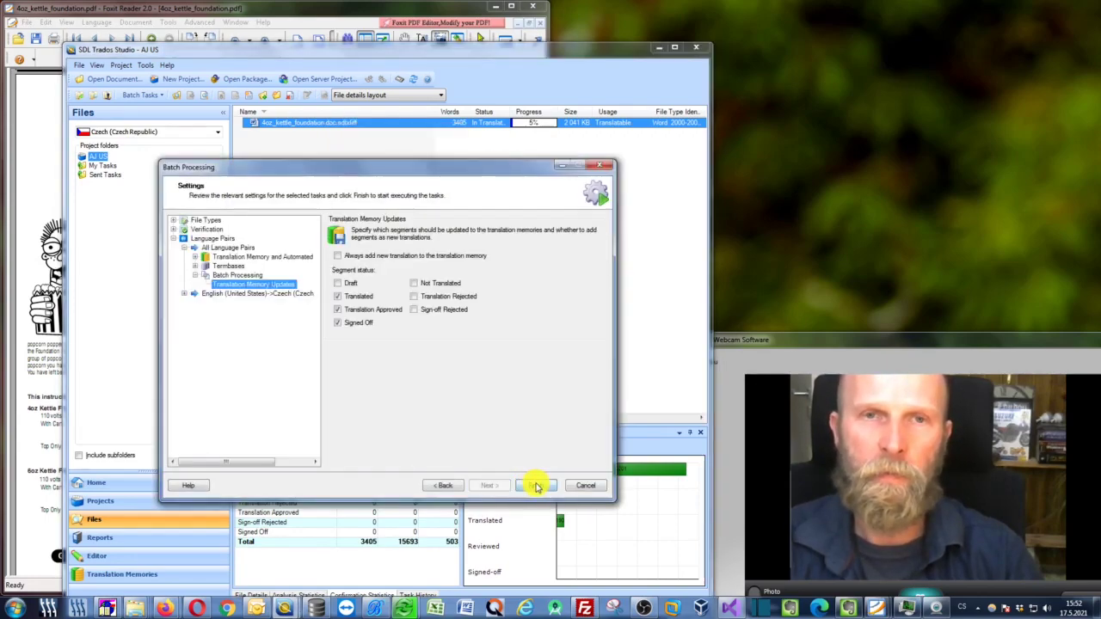
click(537, 487)
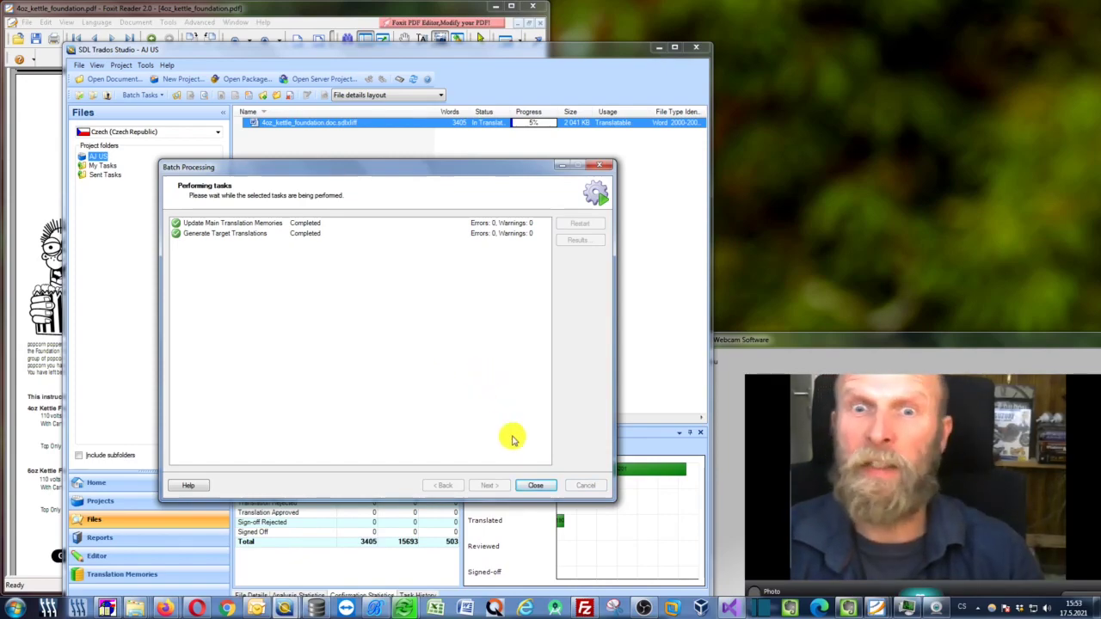
click(537, 486)
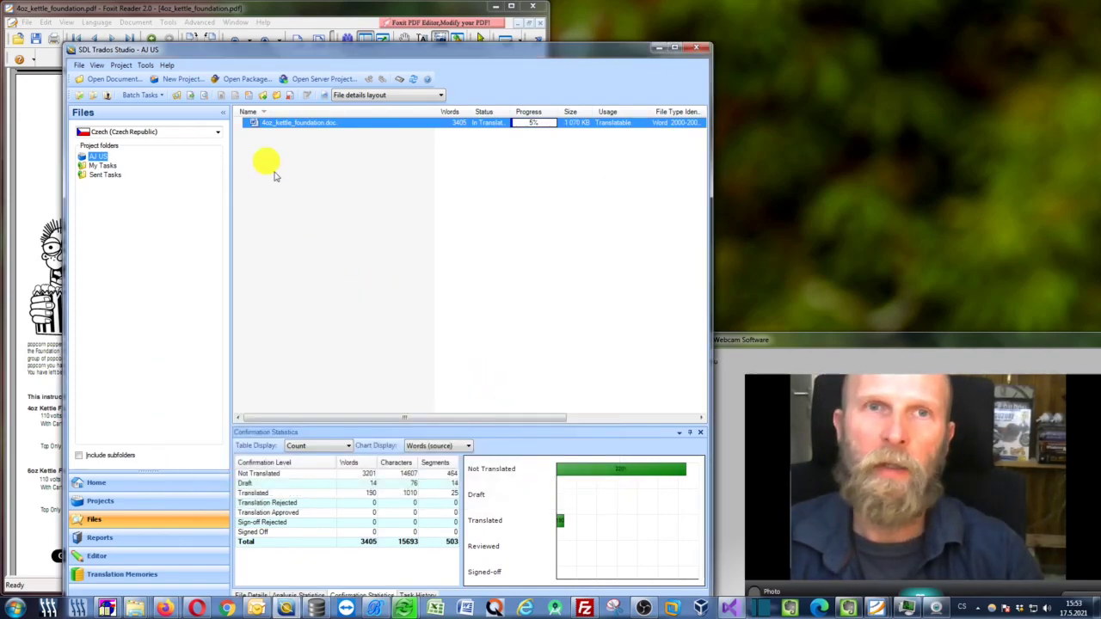
- Open 4oz_kettle_foundation.doc from its containing folder and snap Word to the right half
right_click(294, 125)
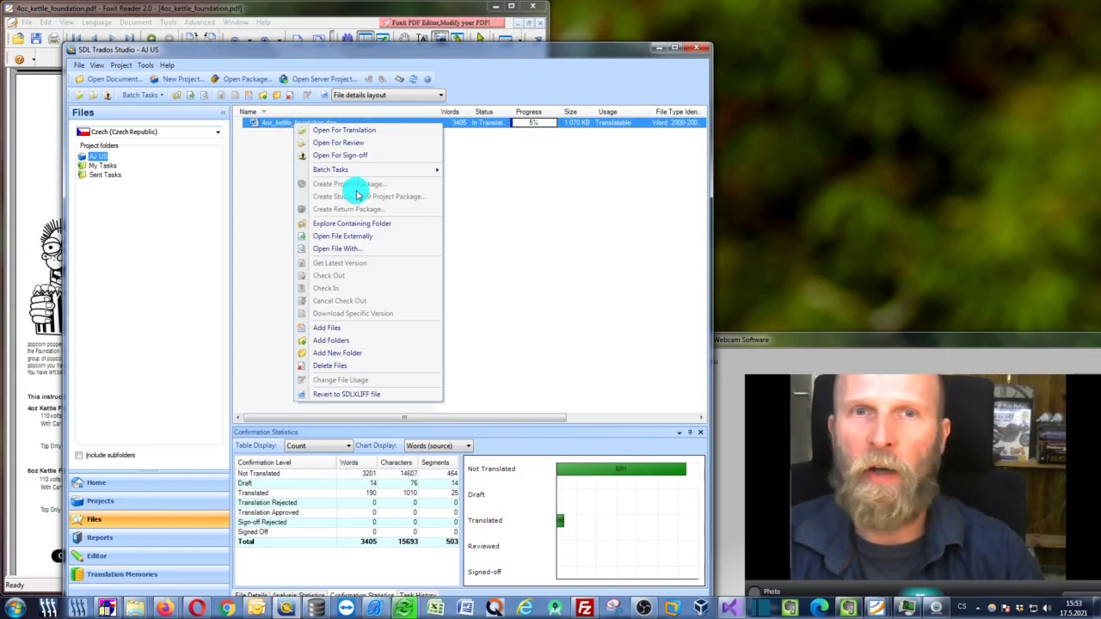
click(352, 221)
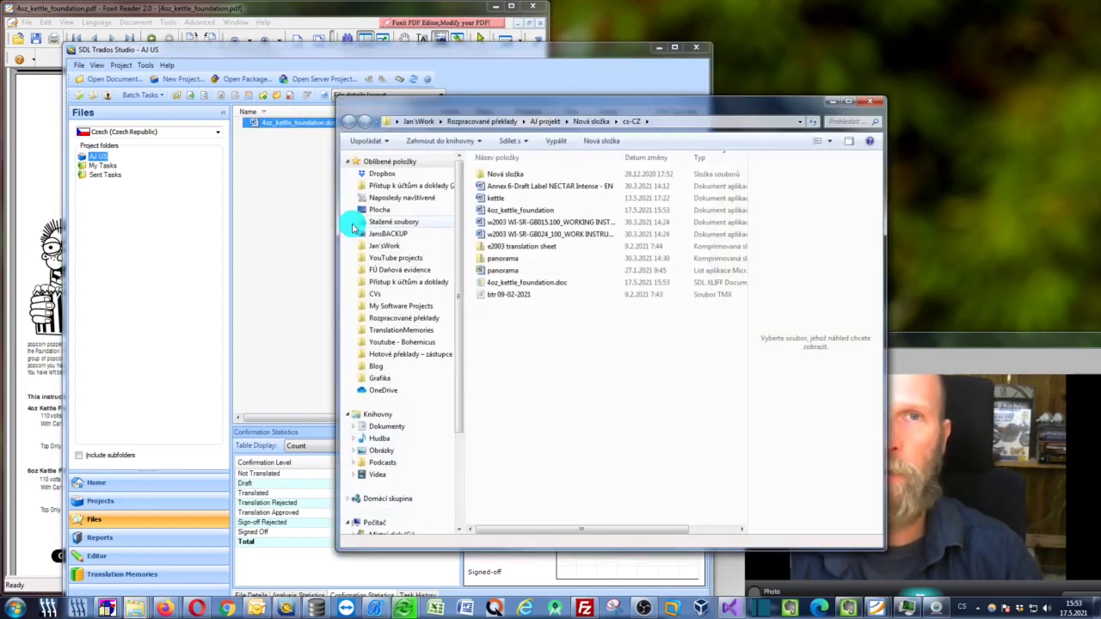
click(521, 209)
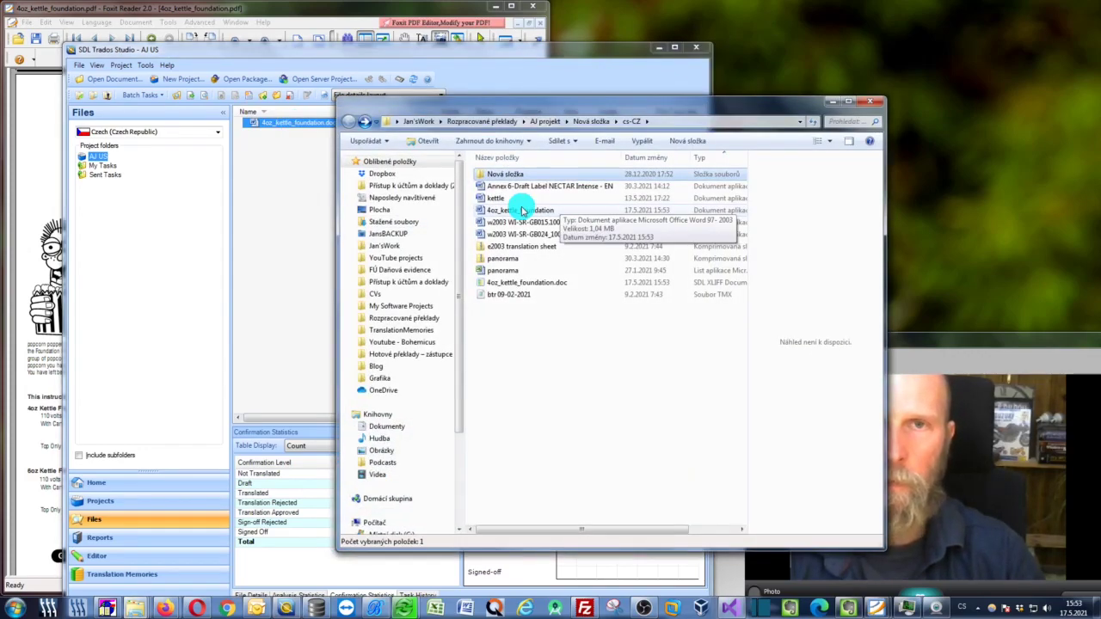
double_click(523, 210)
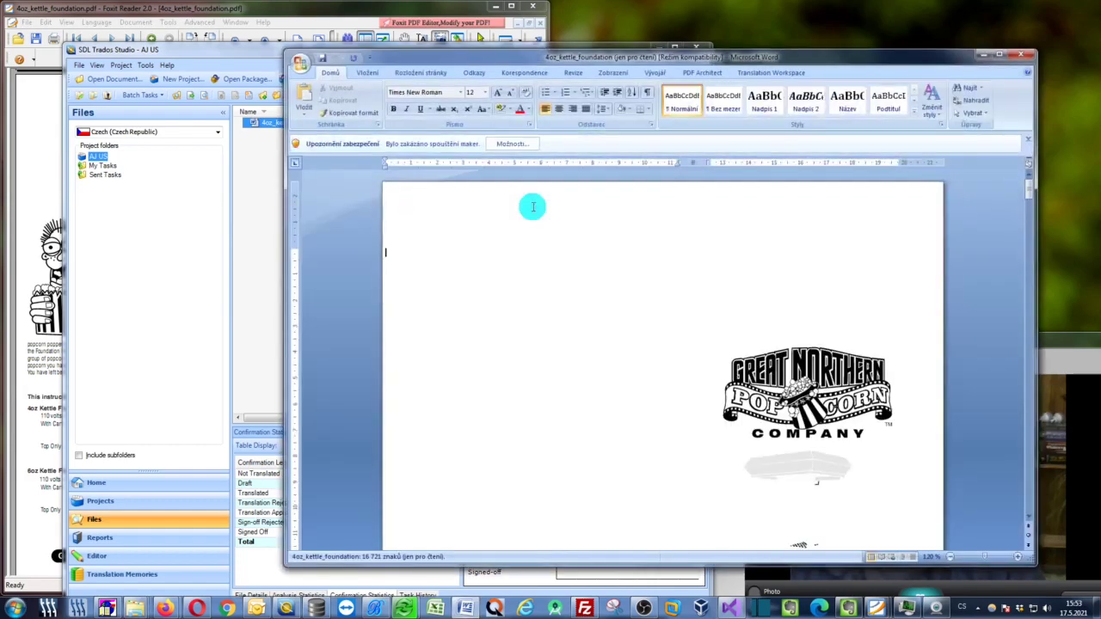
key(super+Right)
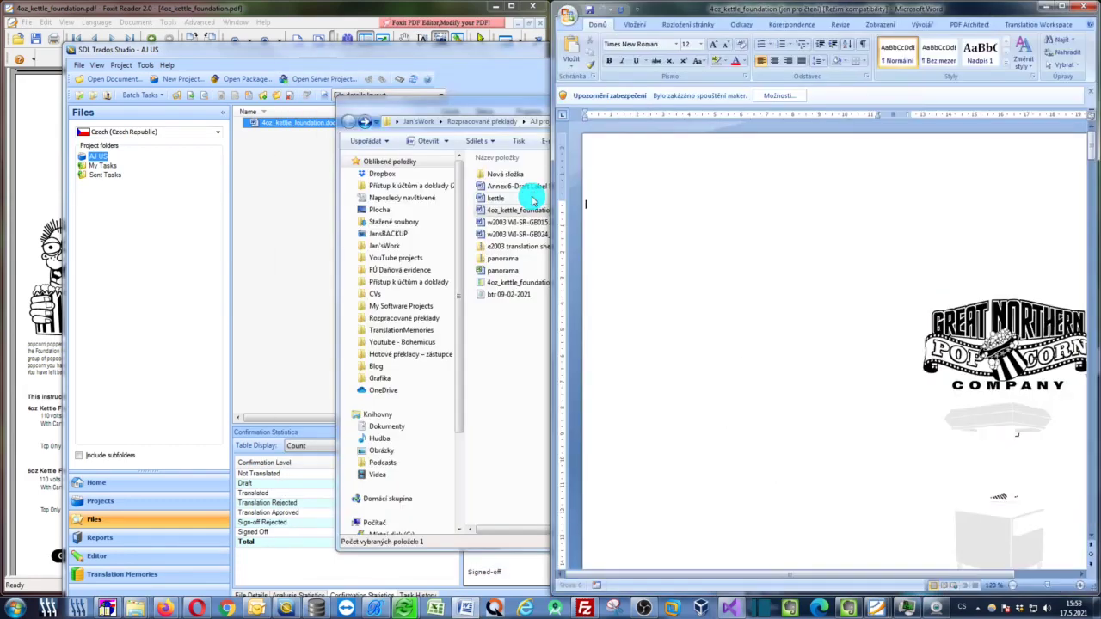
- Place the English PDF alongside and scroll the Czech document, checking the small intro text size
click(325, 16)
click(750, 220)
scroll(750, 219, down, 10)
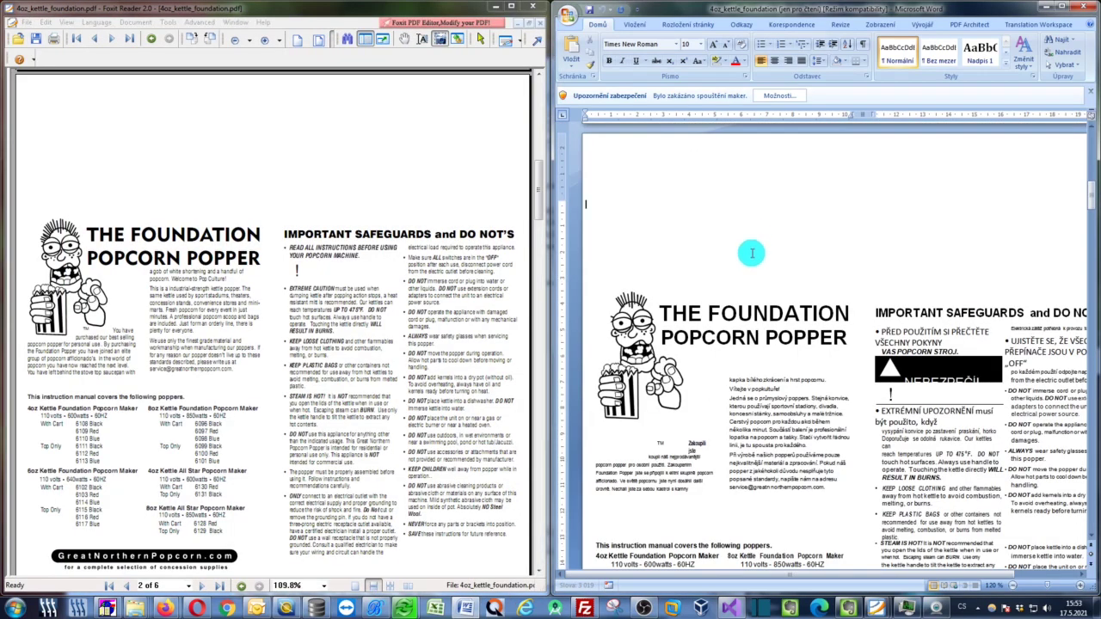
scroll(752, 253, down, 2)
click(687, 394)
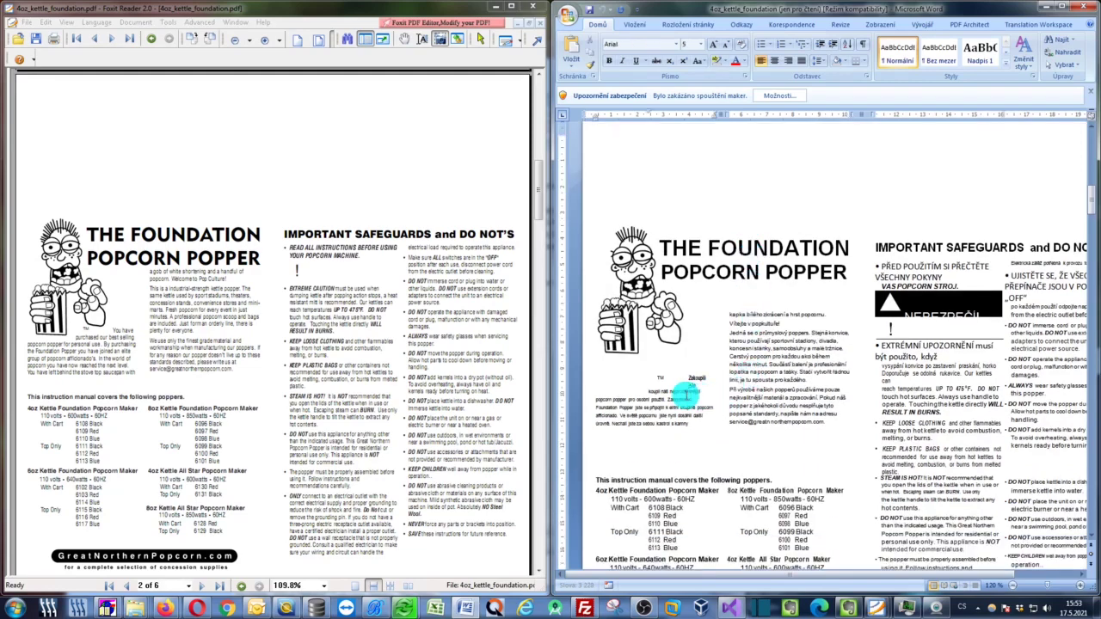
ctrl+scroll(693, 394, up, 4)
scroll(695, 393, down, 5)
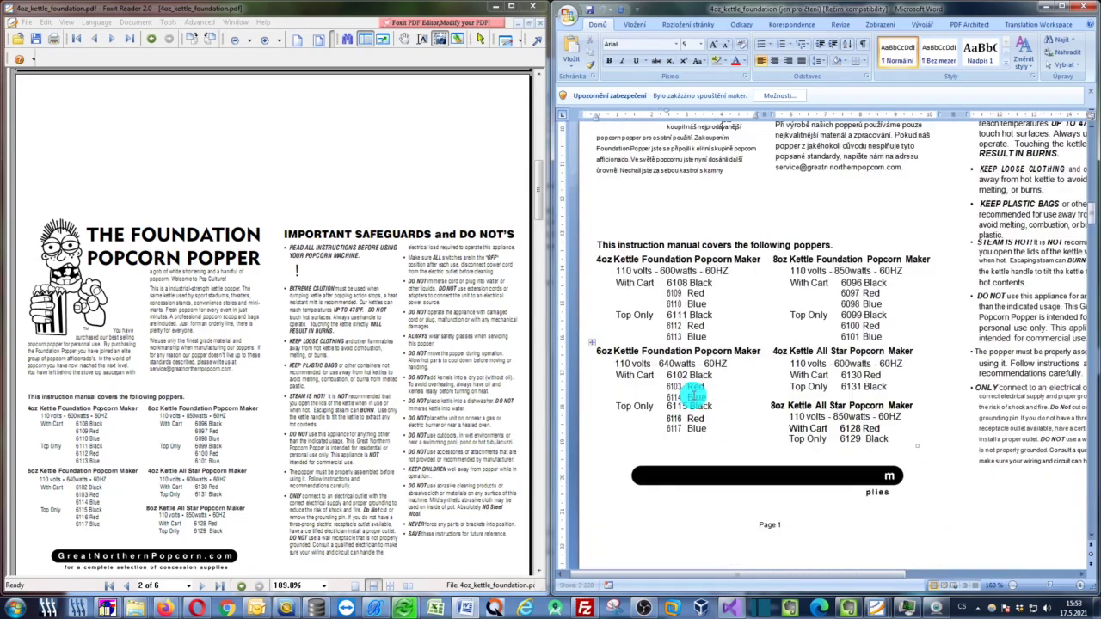
scroll(714, 344, up, 3)
drag(749, 289, 729, 356)
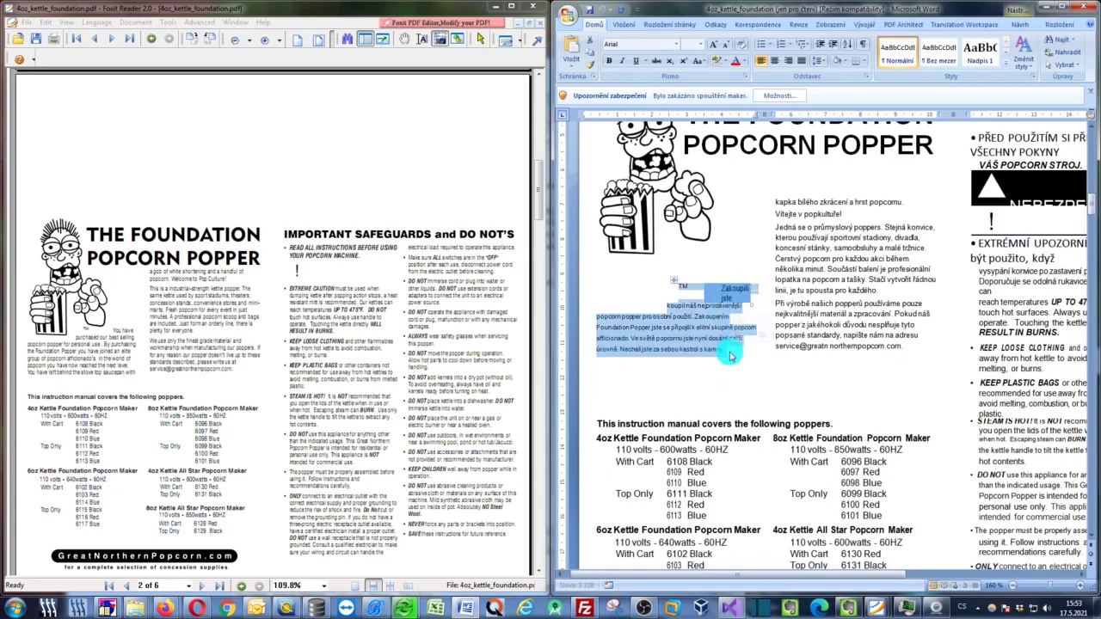
- Compare the English and Czech intro paragraphs and the TM Zakoupili text box, then minimize Word
drag(77, 330, 110, 333)
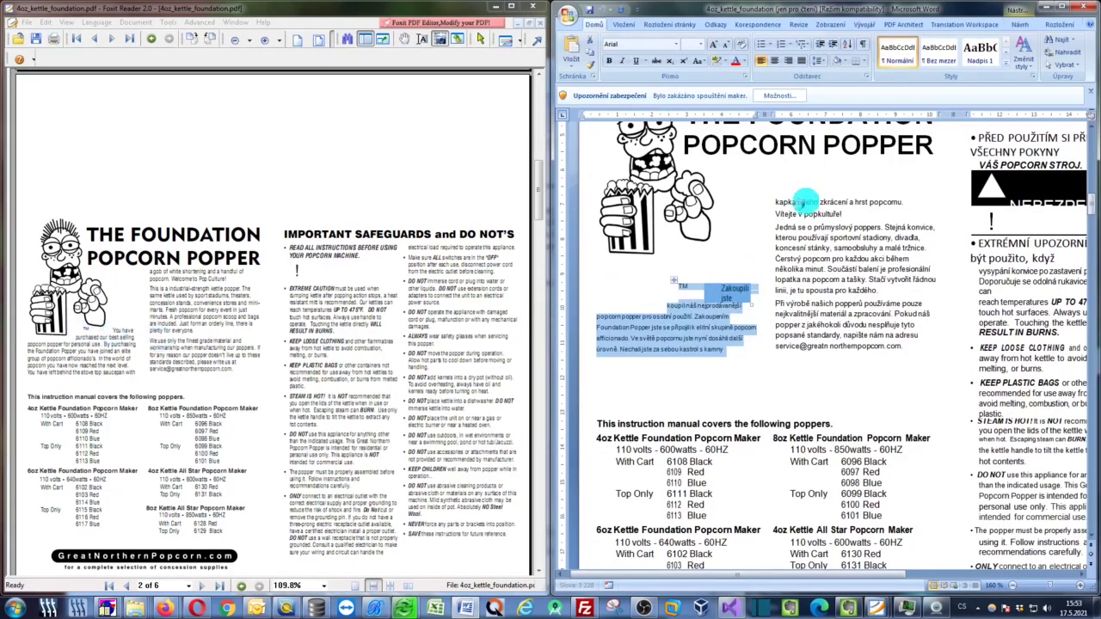
drag(775, 201, 900, 353)
scroll(826, 311, up, 1)
scroll(824, 315, up, 1)
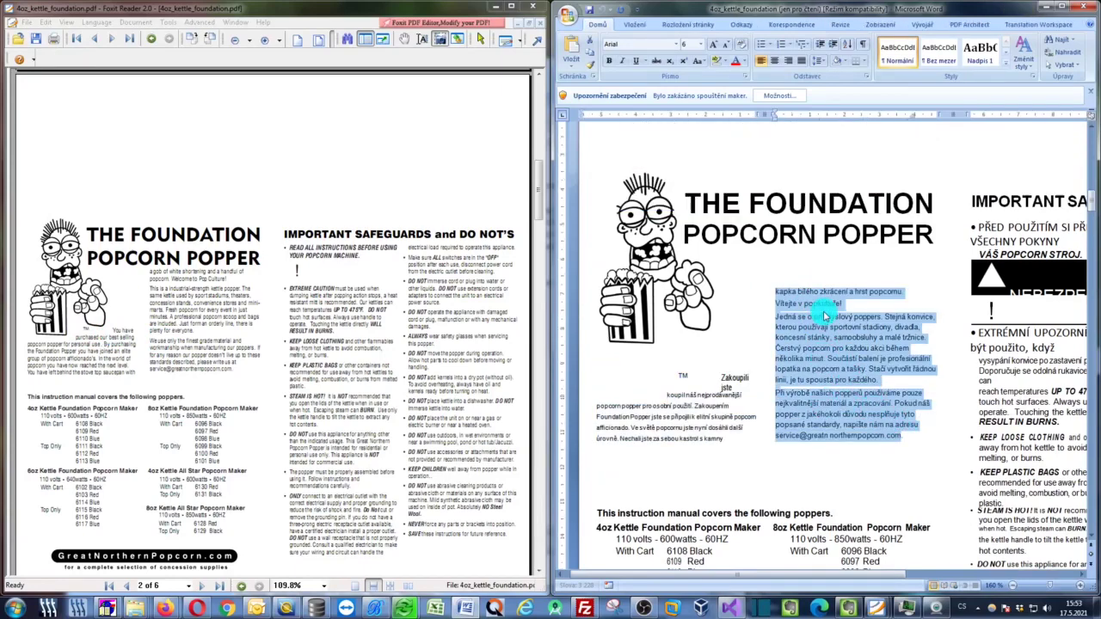
click(720, 376)
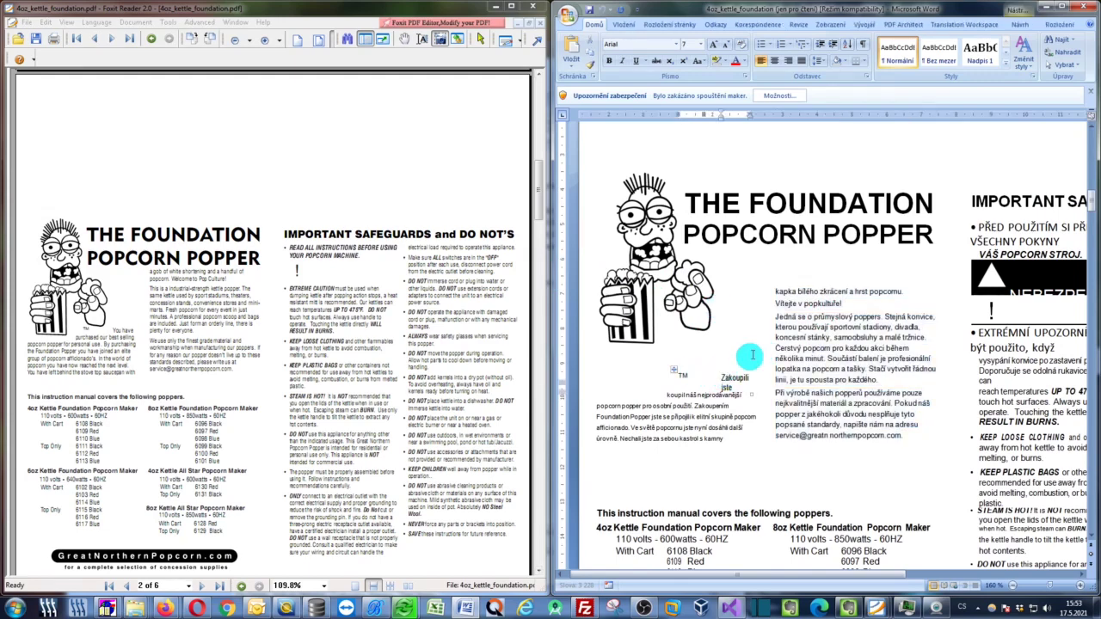
scroll(873, 298, up, 15)
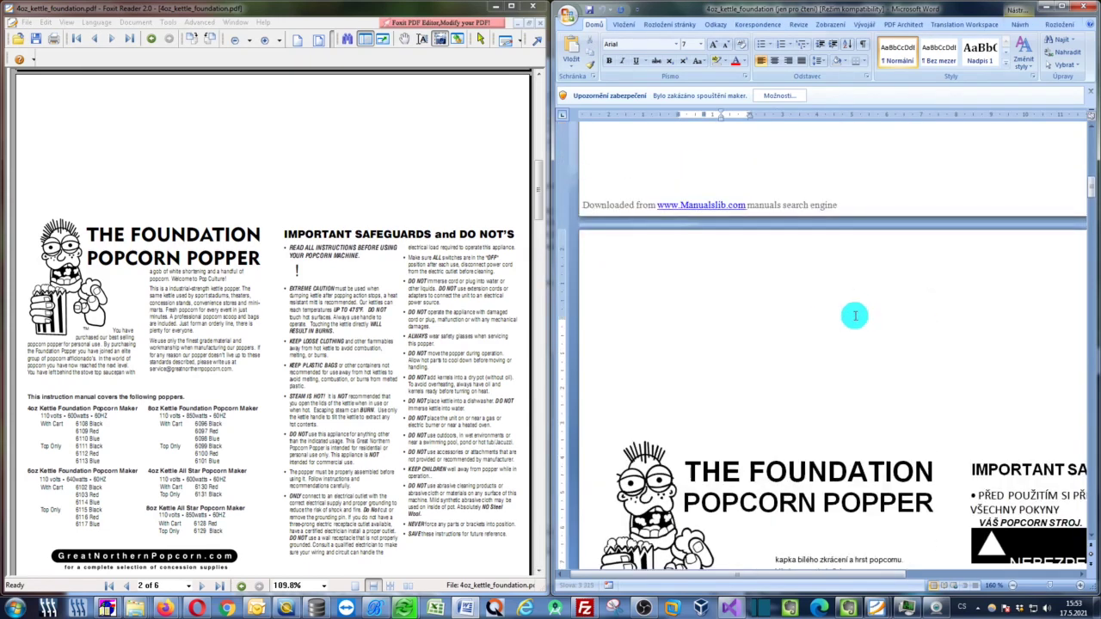
scroll(828, 341, down, 20)
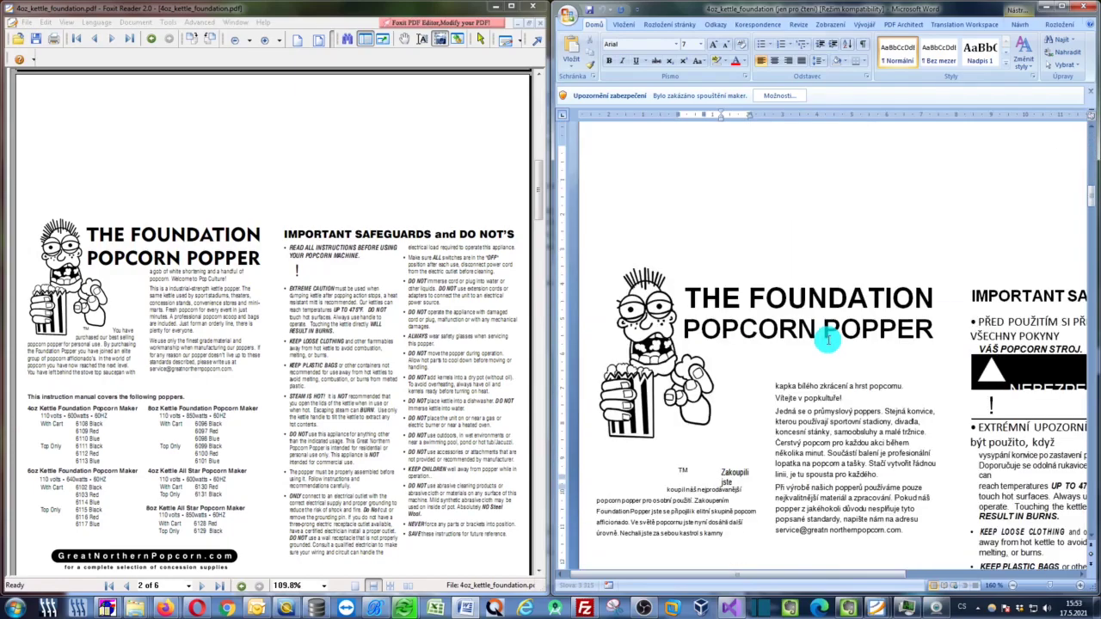
scroll(828, 342, down, 5)
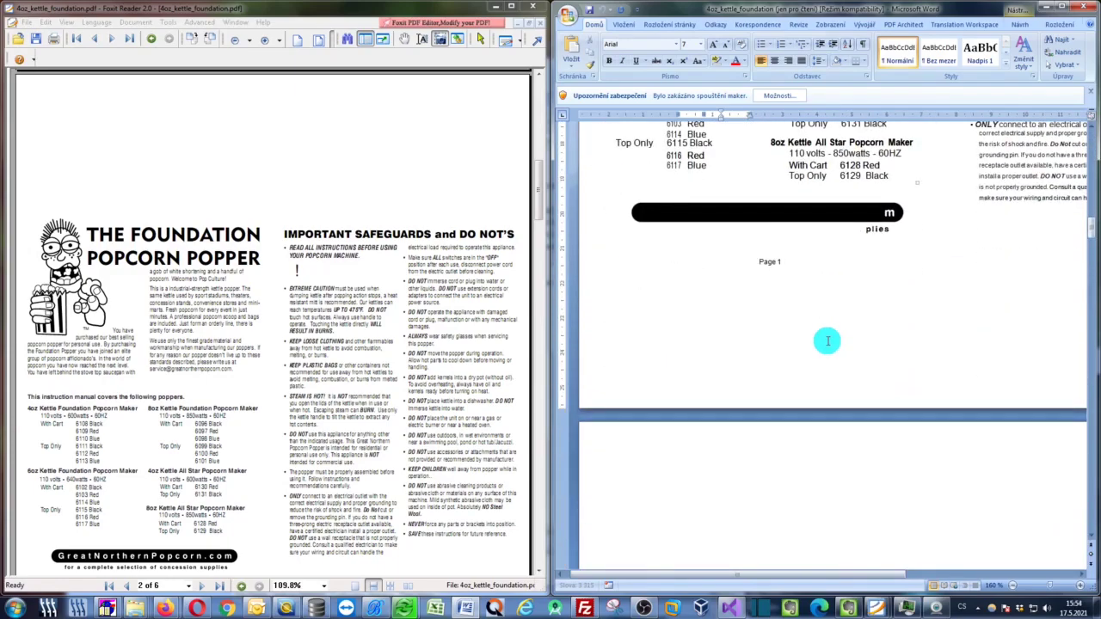
scroll(828, 342, up, 10)
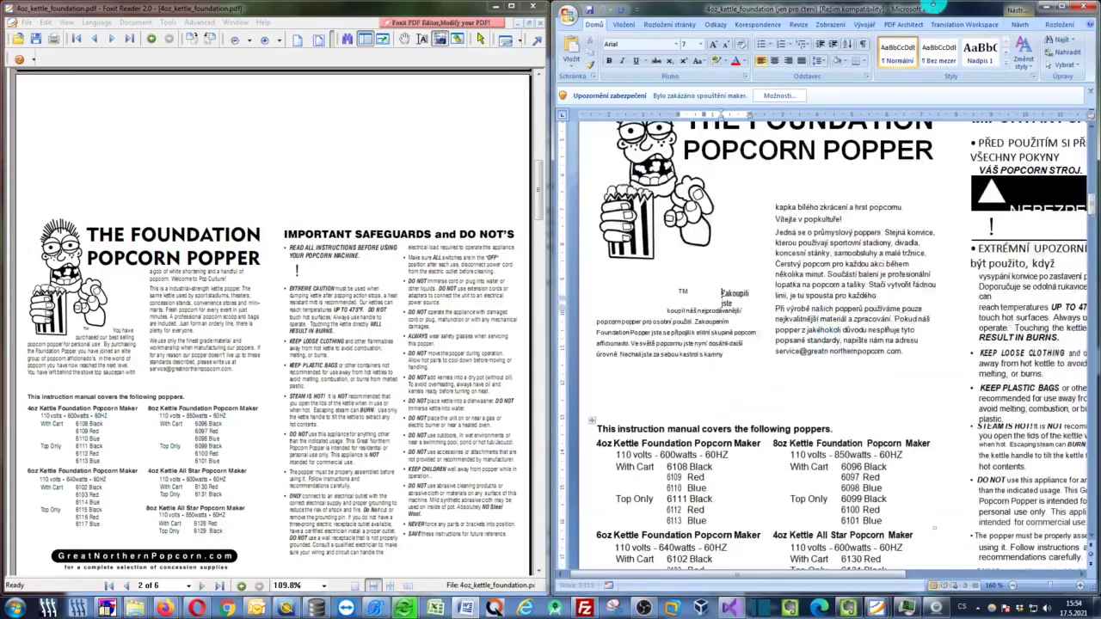
click(1045, 10)
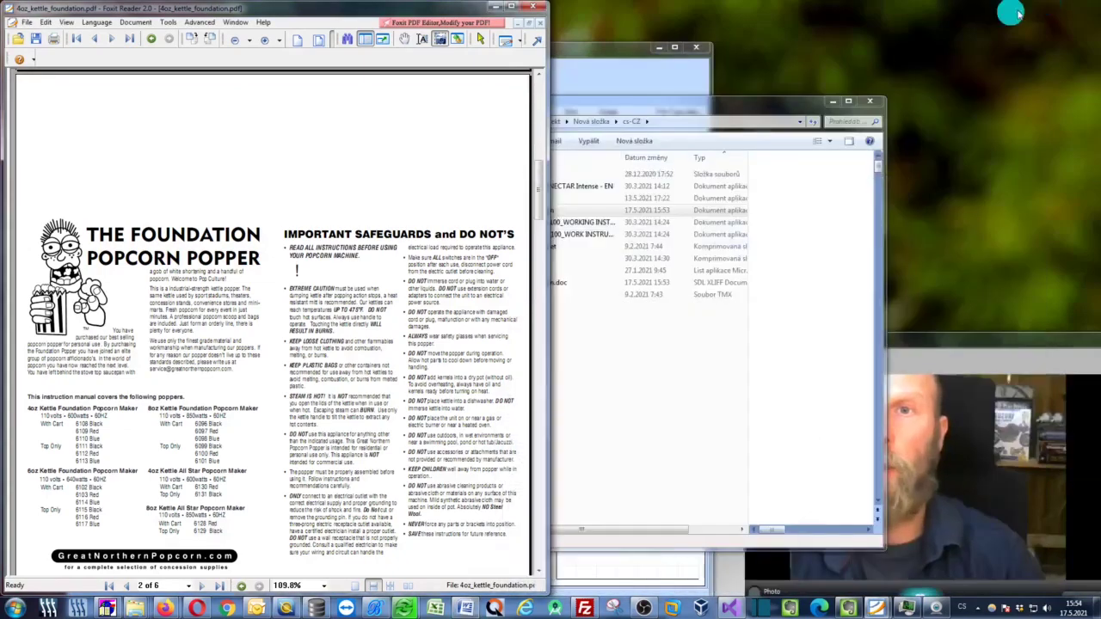
- Minimize Explorer and Foxit Reader and nudge the Trados window slightly up-left
click(832, 100)
click(496, 9)
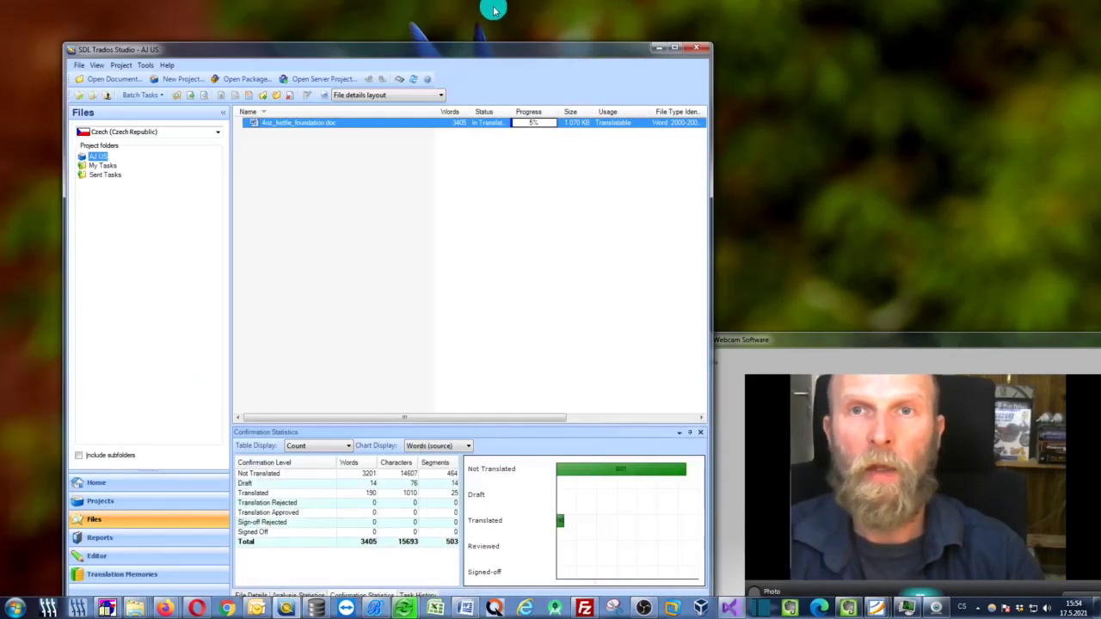
drag(573, 42, 558, 45)
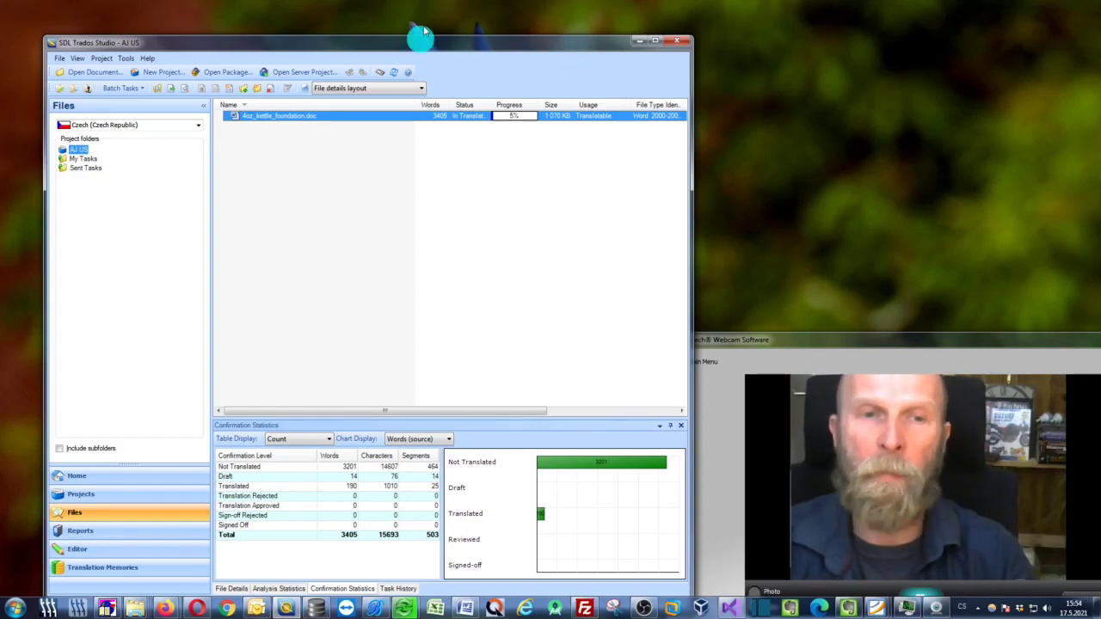
- Bring the pdf2doc.com PDF to DOC page forward and shift the browser window slightly right
mouse_move(164, 609)
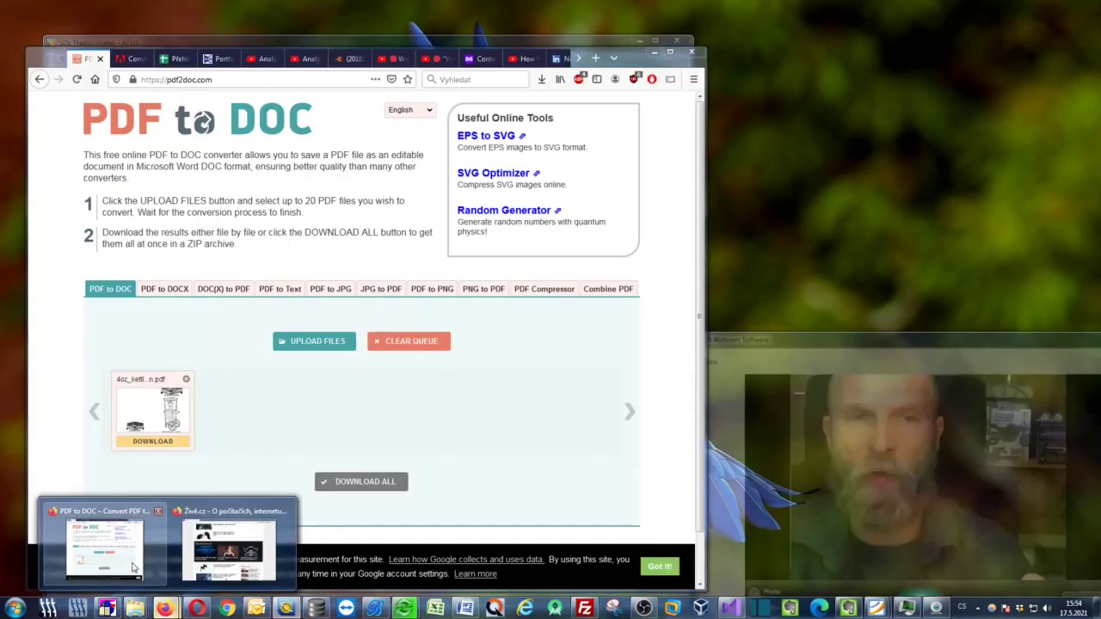
click(135, 573)
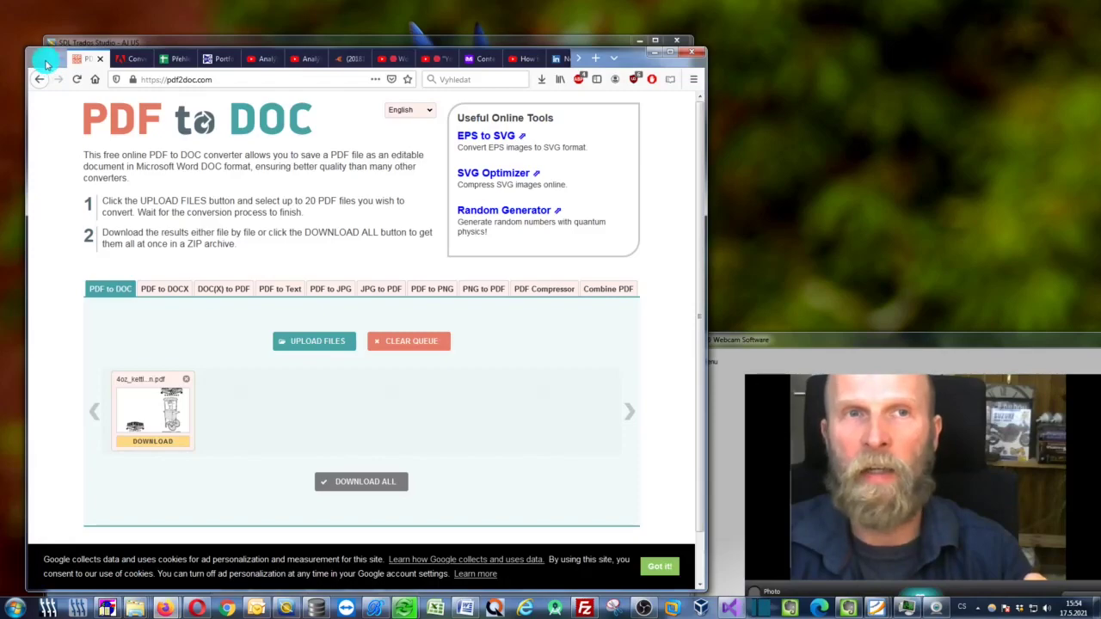
drag(47, 64, 92, 65)
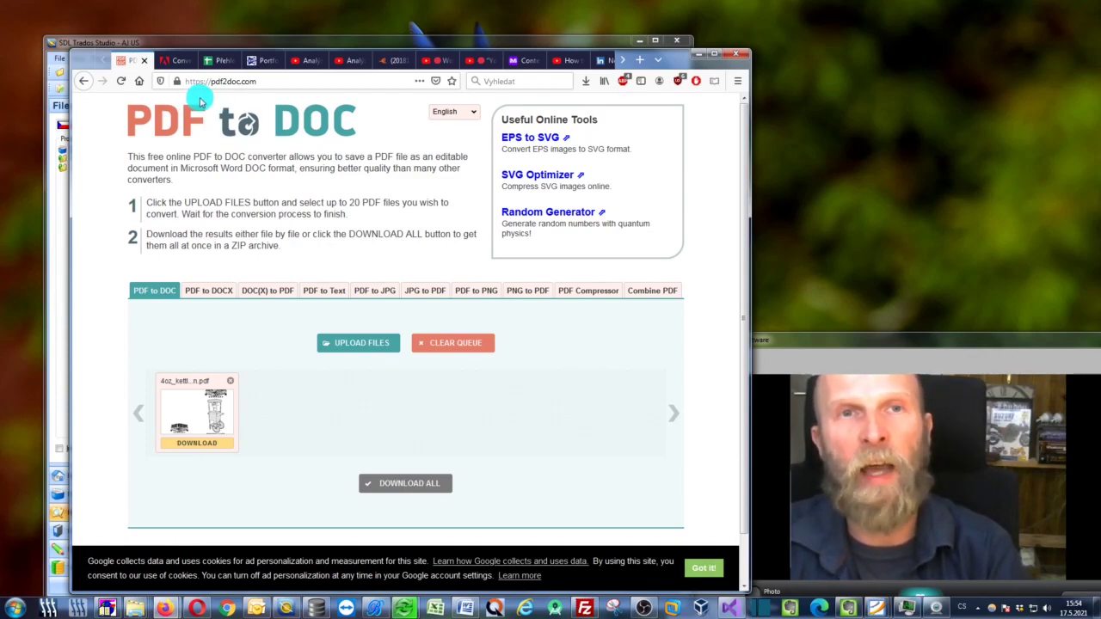
click(267, 80)
click(473, 176)
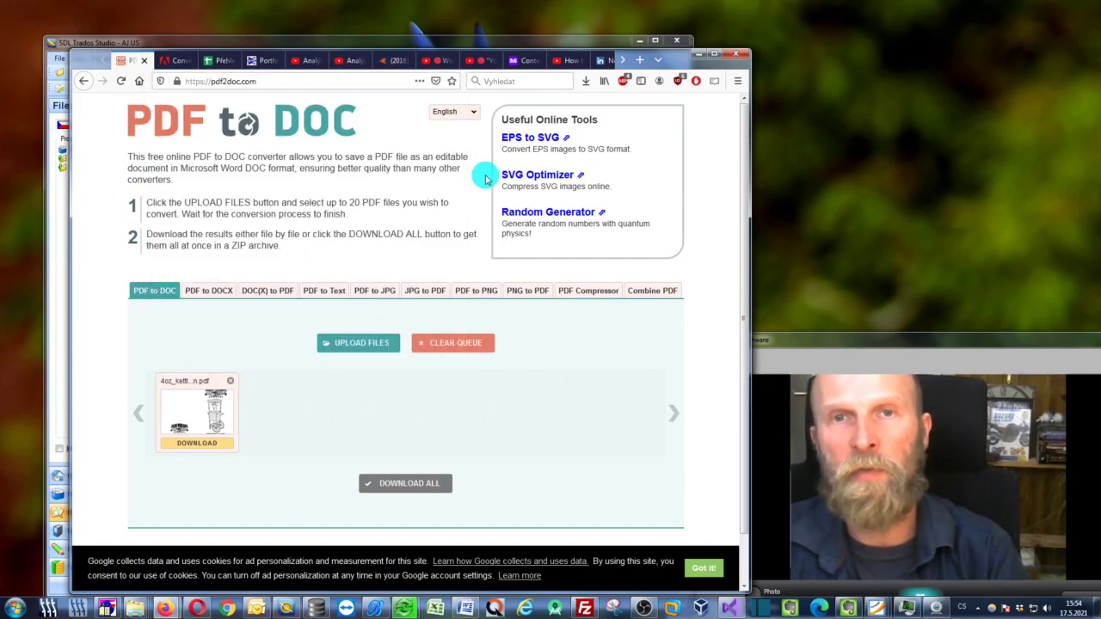